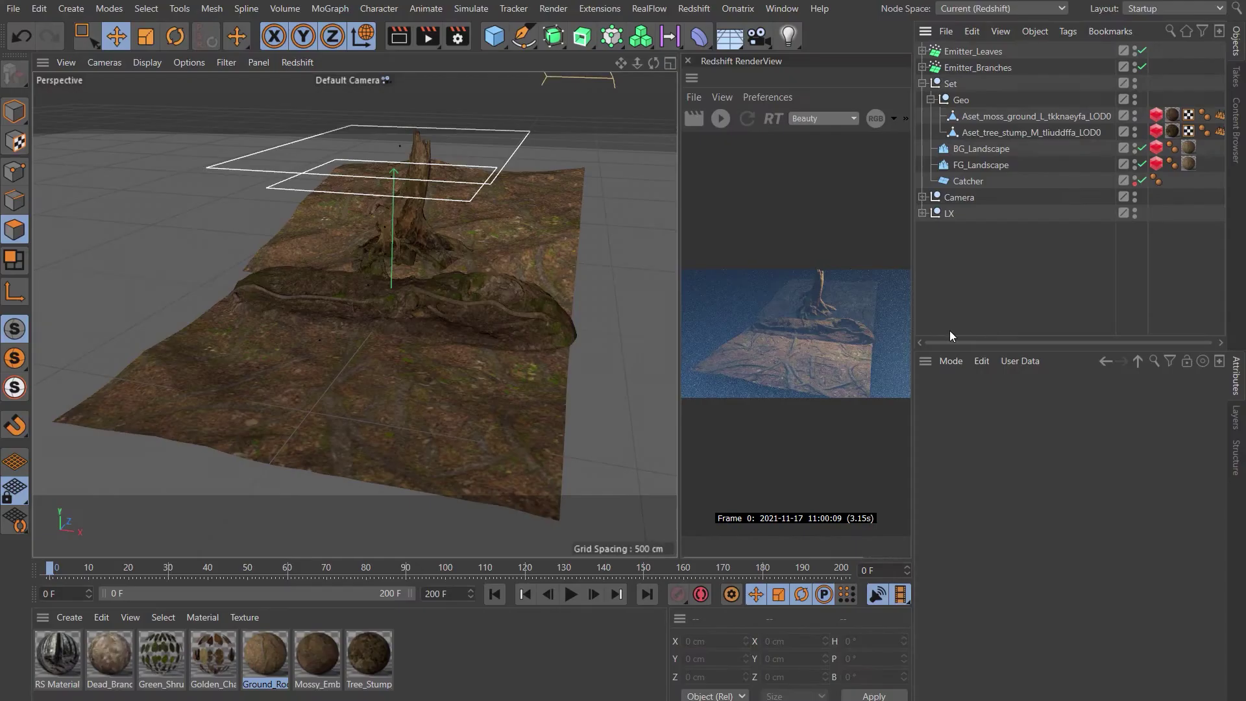
# Review the BG_Landscape, FG_Landscape, mossy log, tree stump and Catcher plane settings
pyautogui.click(972, 154)
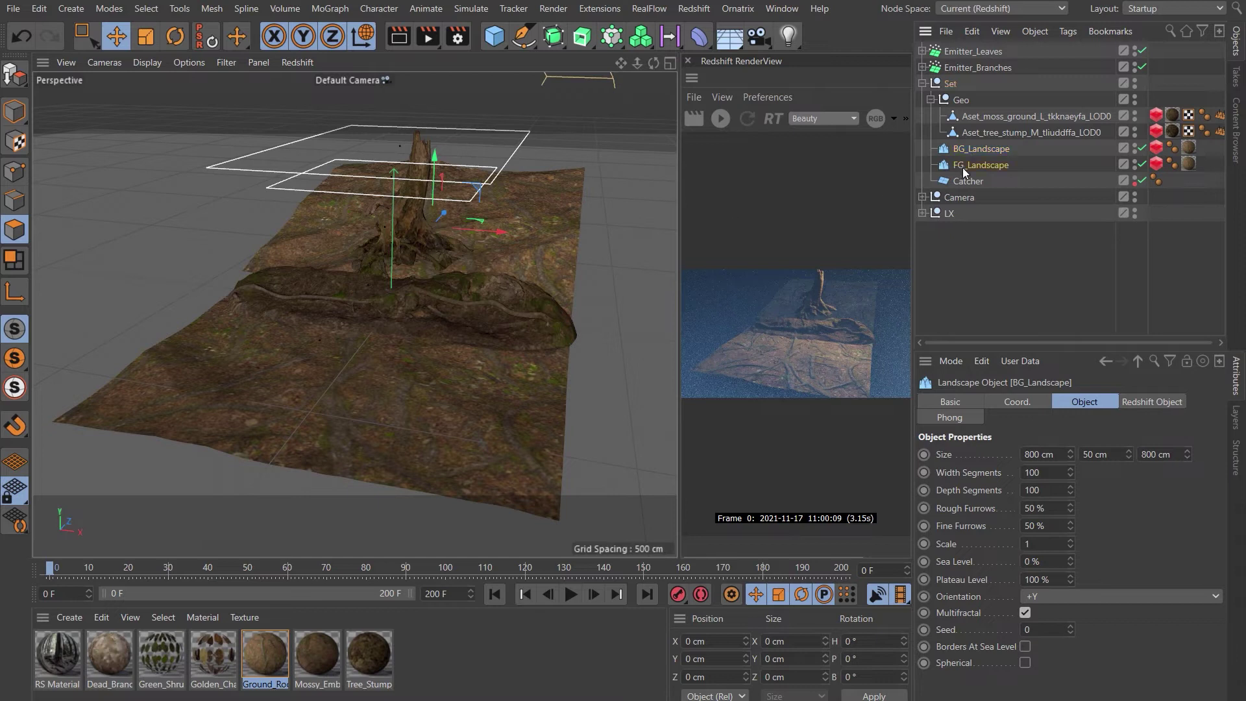
pyautogui.click(964, 166)
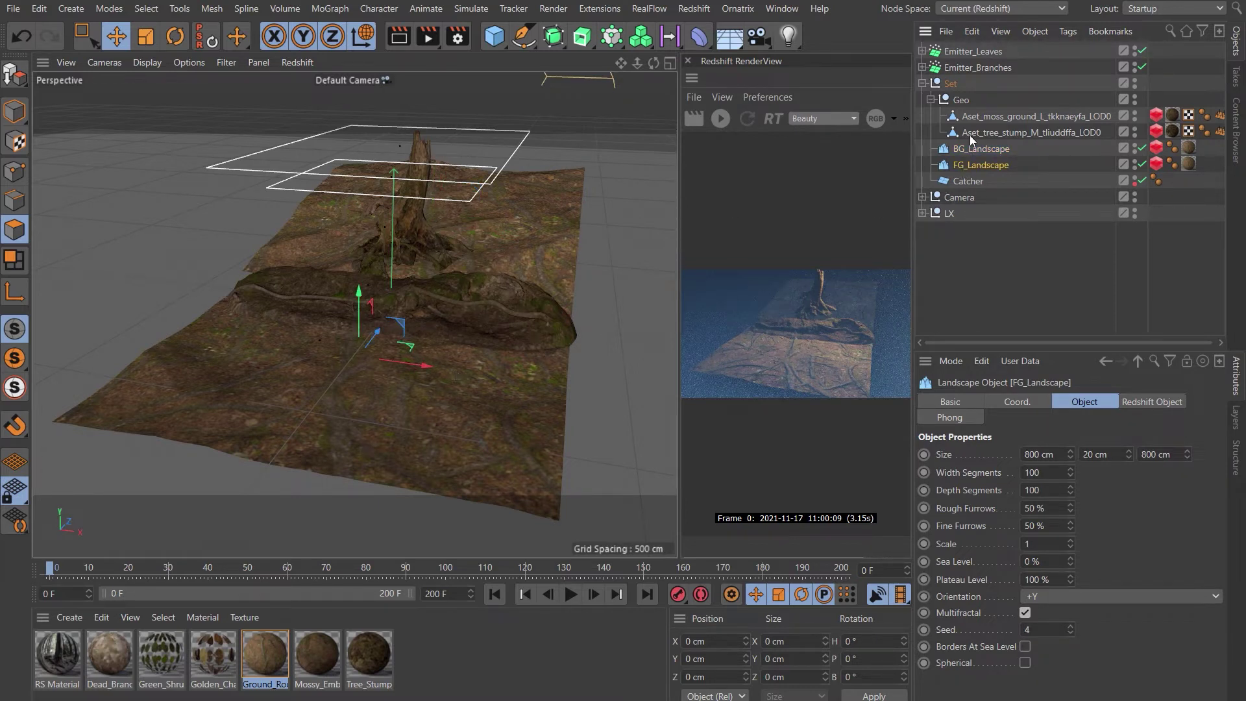
pyautogui.click(990, 117)
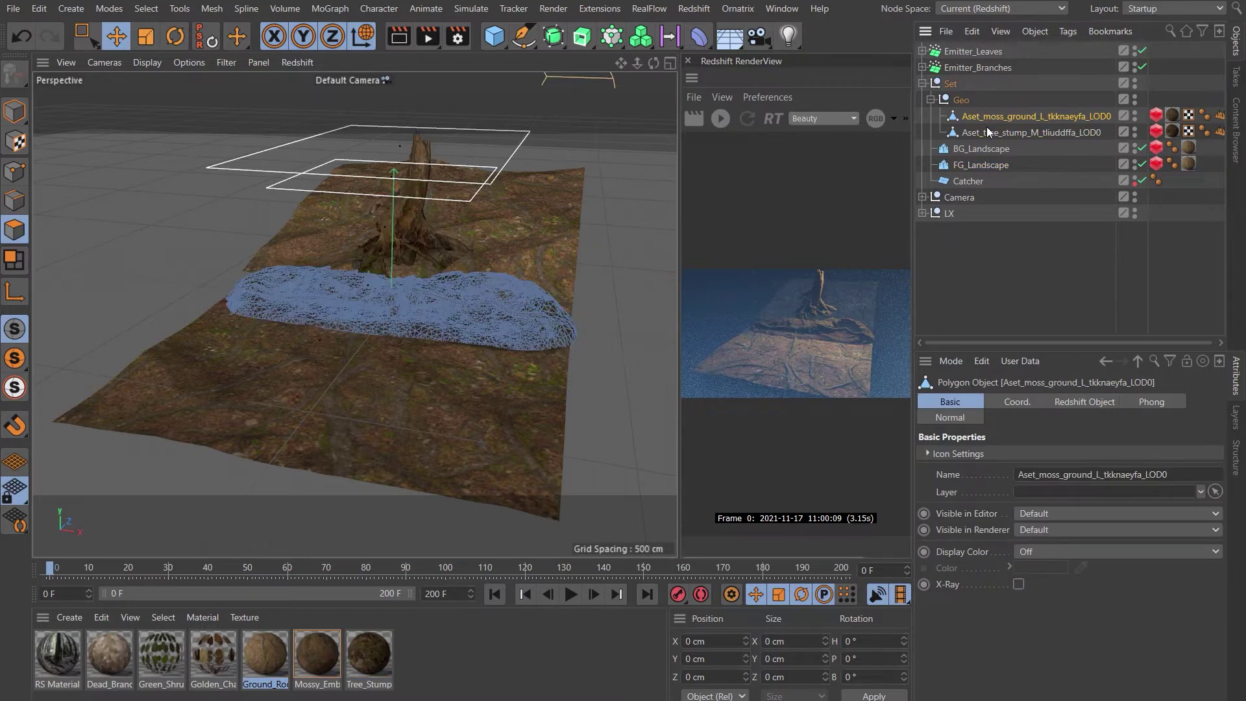
pyautogui.click(986, 133)
pyautogui.click(969, 181)
pyautogui.keyDown('alt'); pyautogui.moveTo(295, 317); pyautogui.dragTo(374, 345); pyautogui.keyUp('alt')
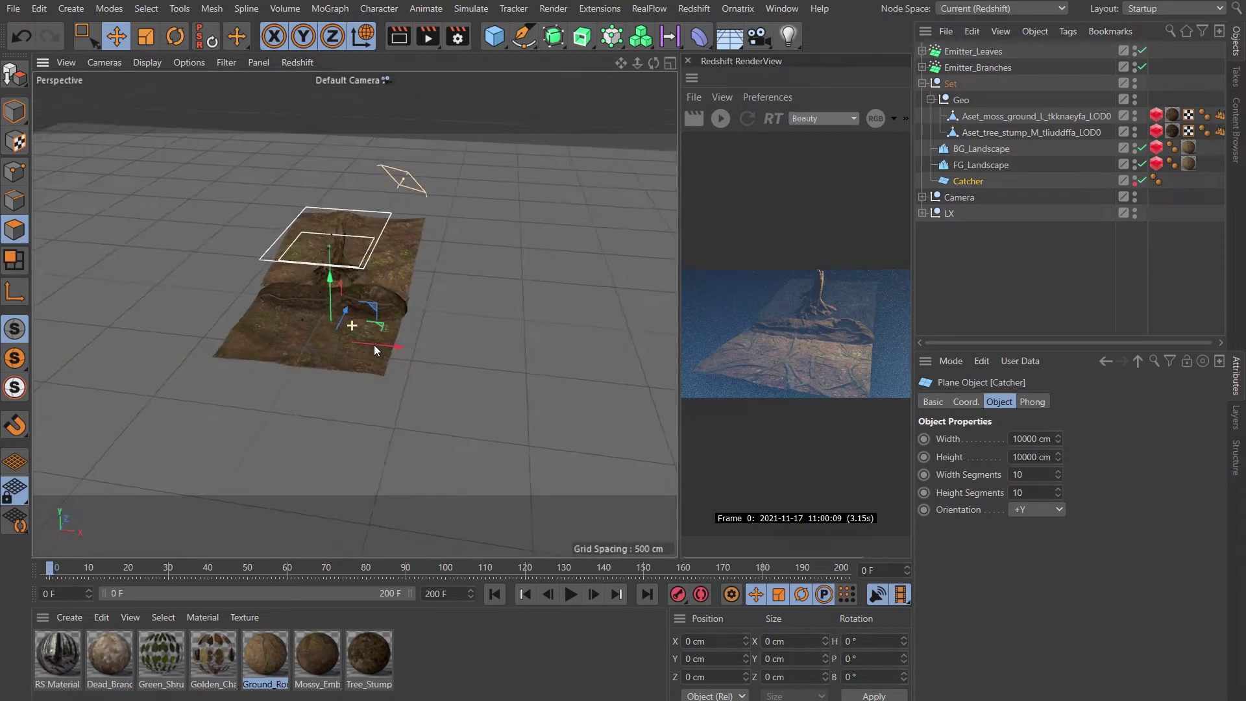
pyautogui.scroll(3, 374, 345)
# Compare the Emitter_Branches and Emitter_Leaves particle settings and their child objects
pyautogui.click(964, 65)
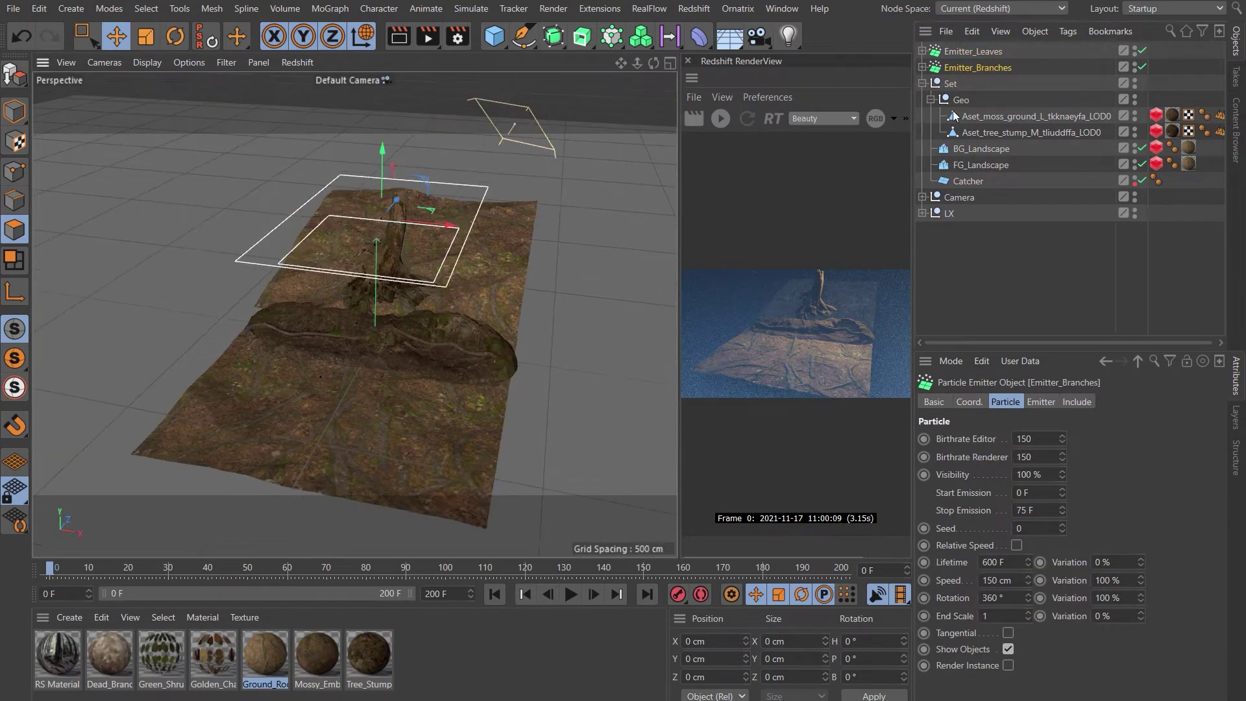
pyautogui.click(988, 51)
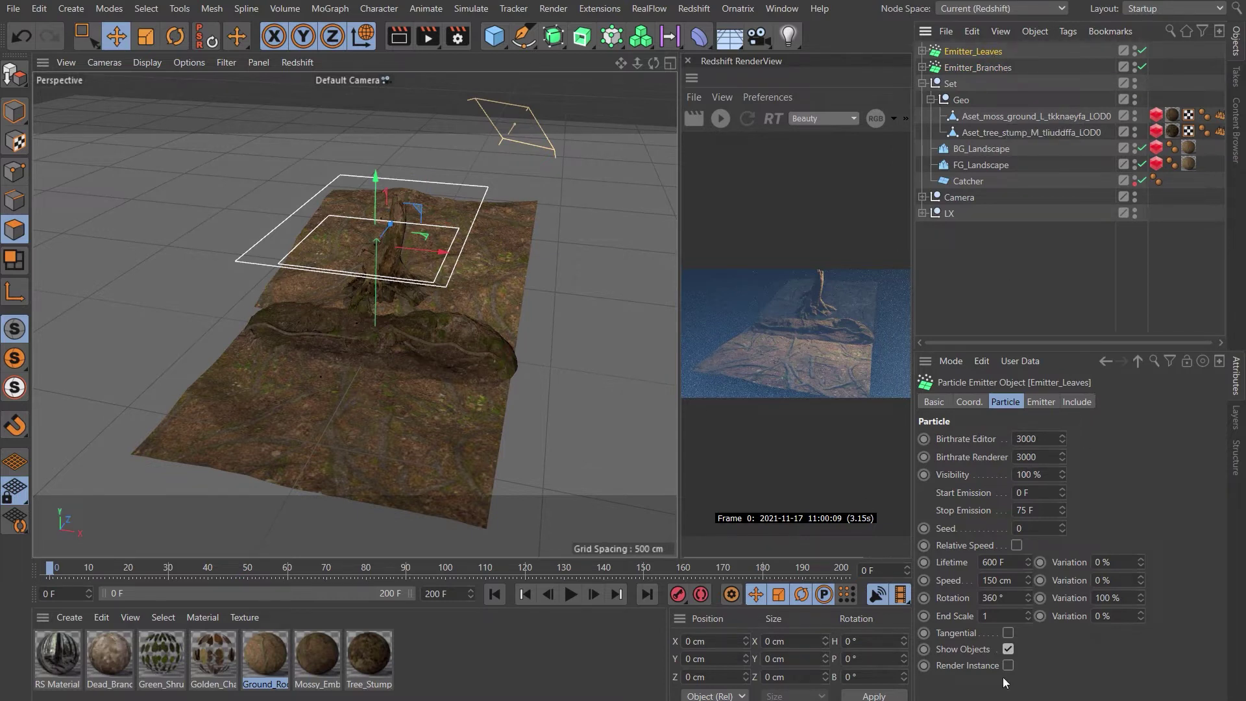
pyautogui.click(994, 68)
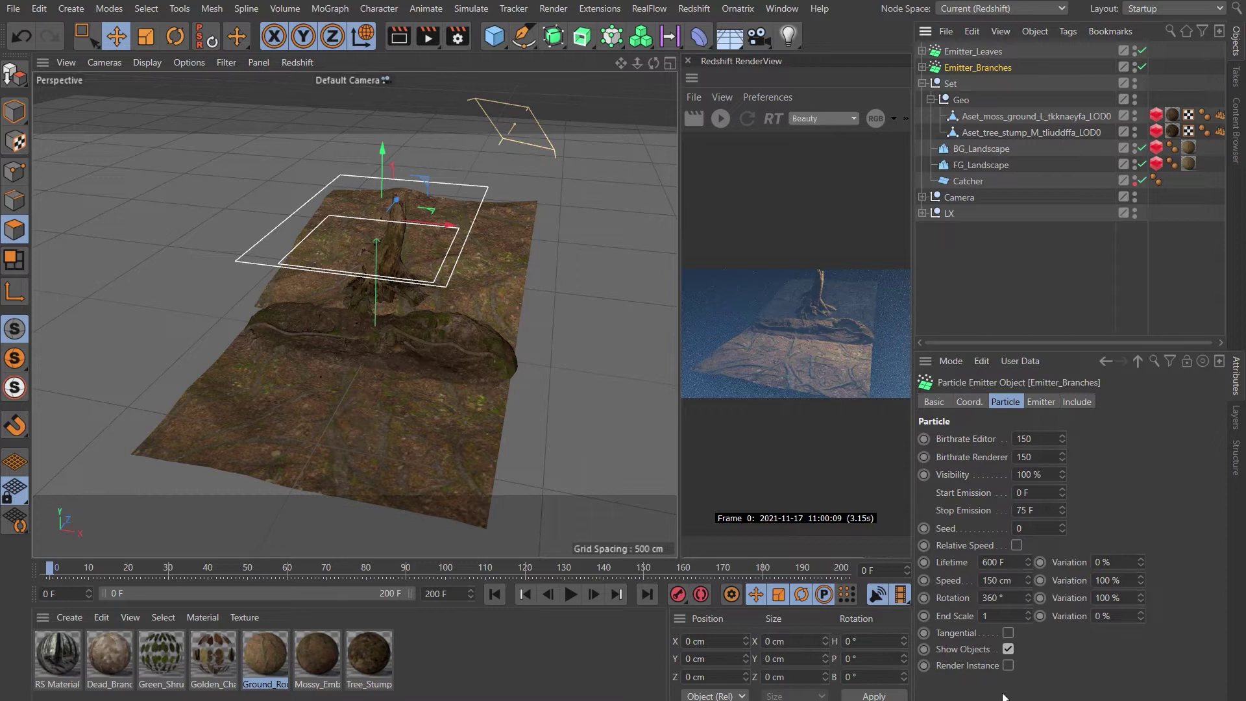
pyautogui.click(922, 51)
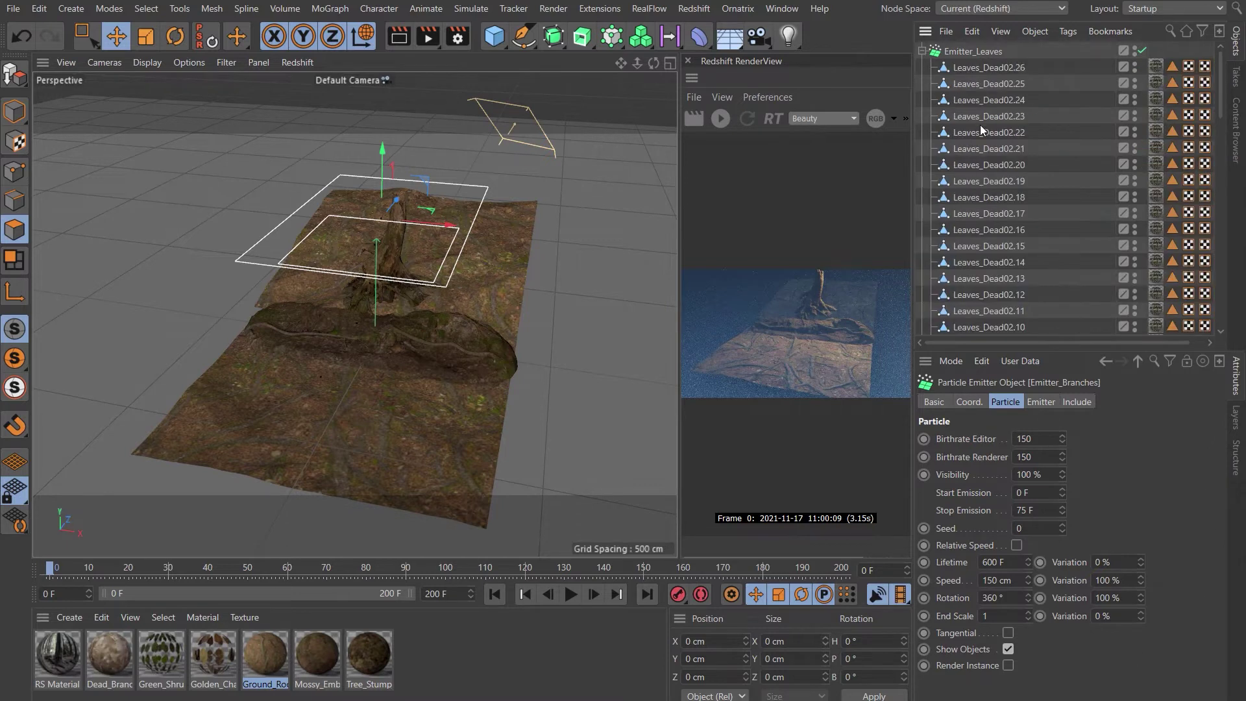
pyautogui.click(921, 51)
pyautogui.click(922, 67)
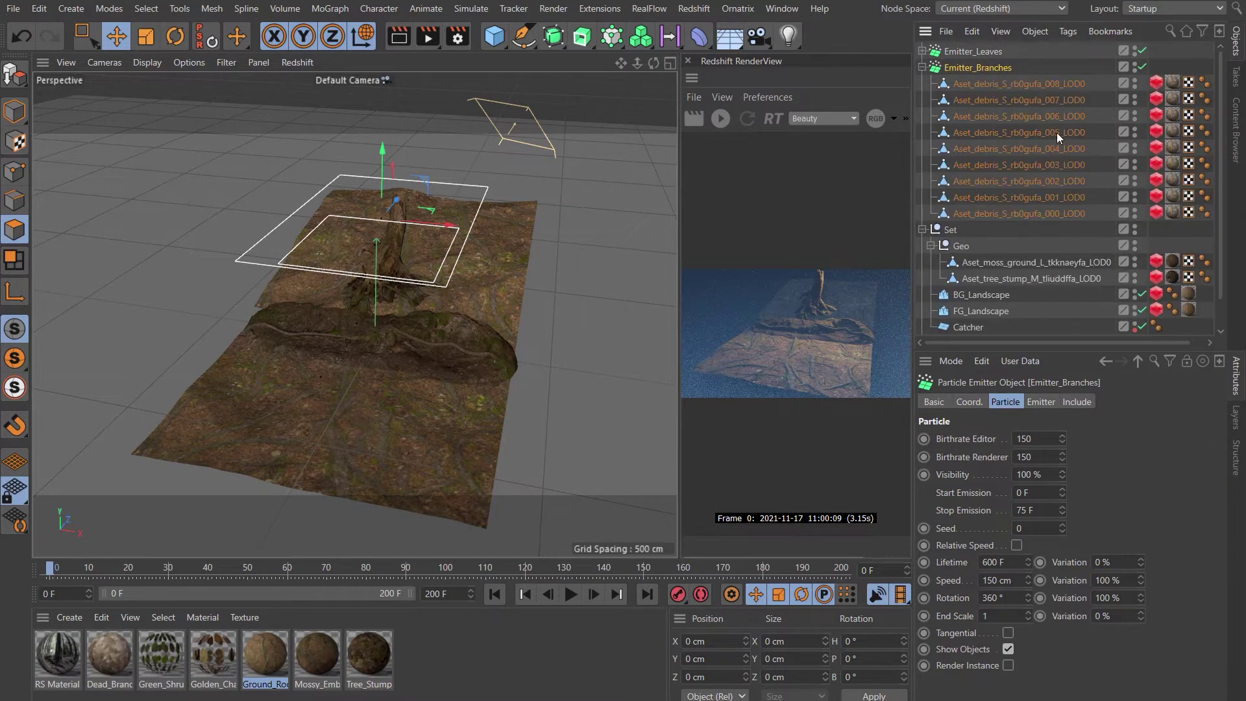
pyautogui.click(922, 68)
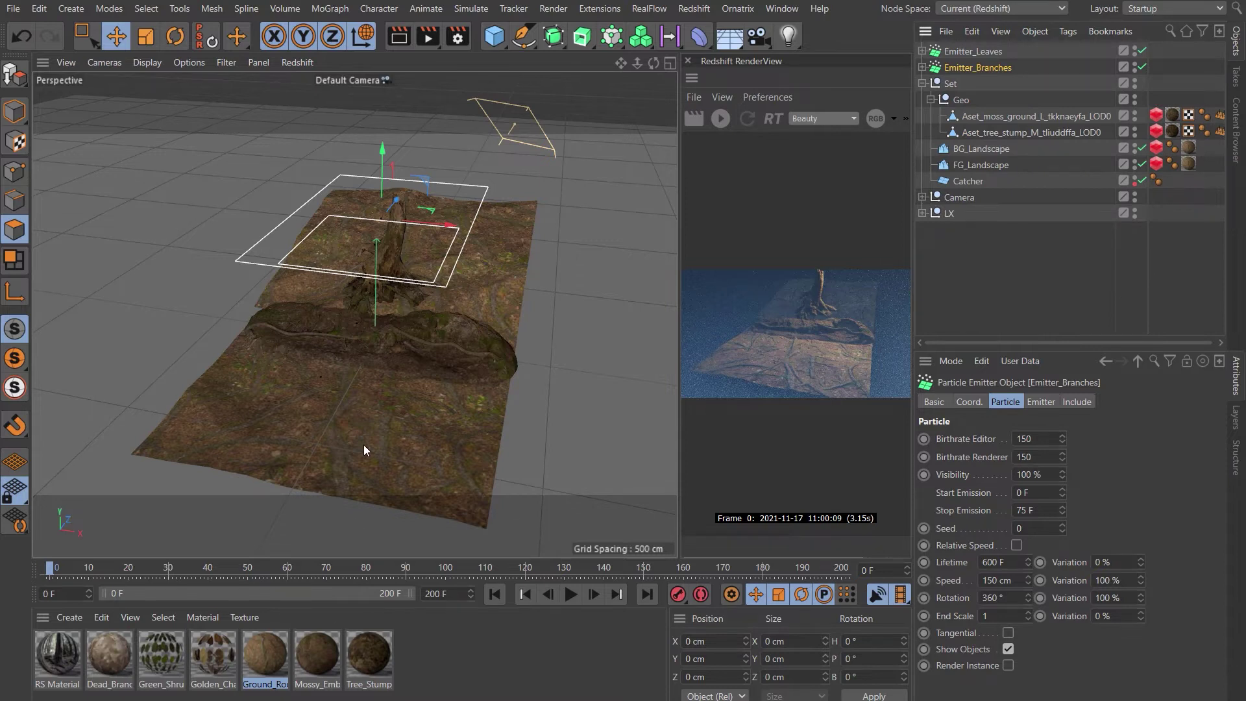
# Render the close-up ground in Redshift RenderView and widen the Perspective viewport
pyautogui.scroll(5, 360, 336)
pyautogui.keyDown('alt'); pyautogui.moveTo(360, 337); pyautogui.dragTo(383, 238); pyautogui.keyUp('alt')
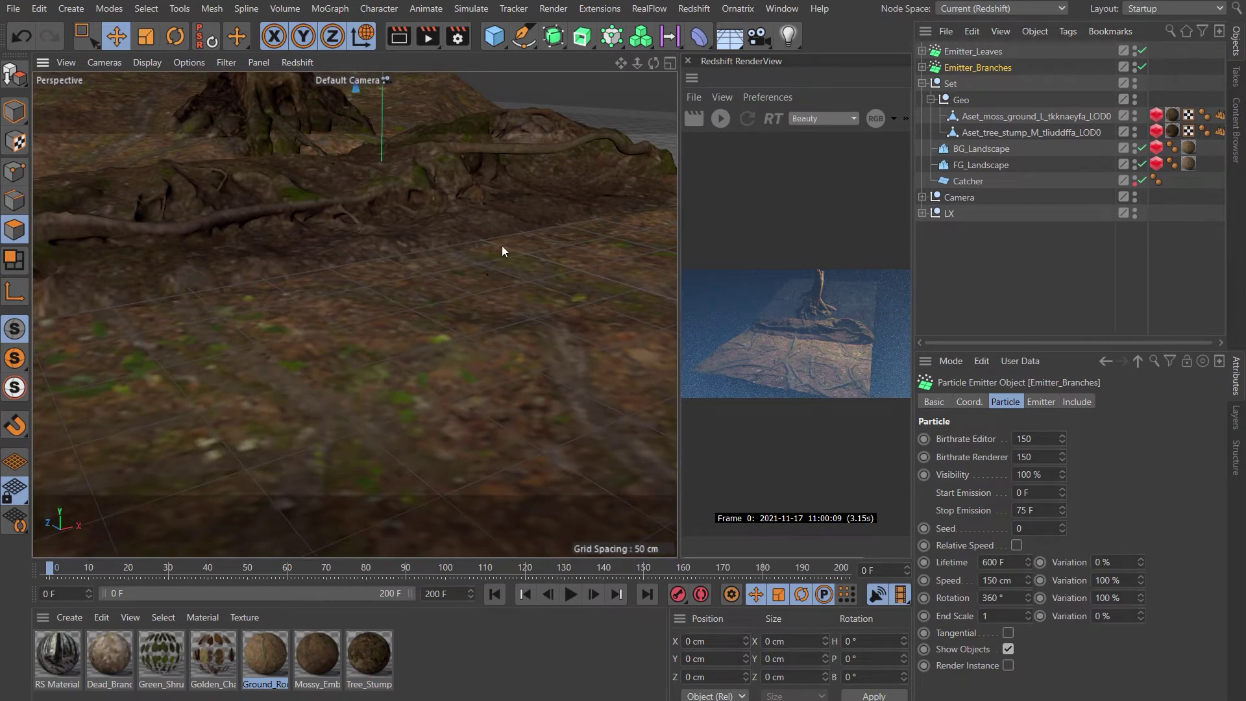
pyautogui.click(721, 119)
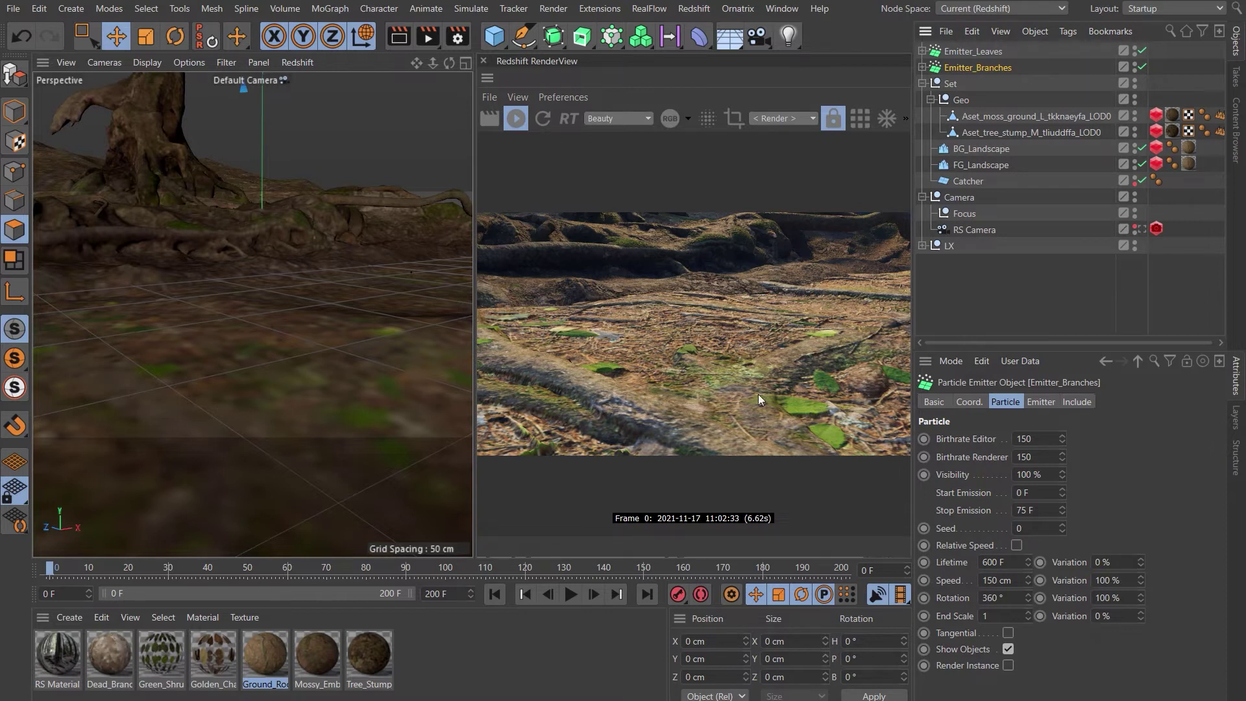
pyautogui.moveTo(475, 165); pyautogui.dragTo(631, 159)
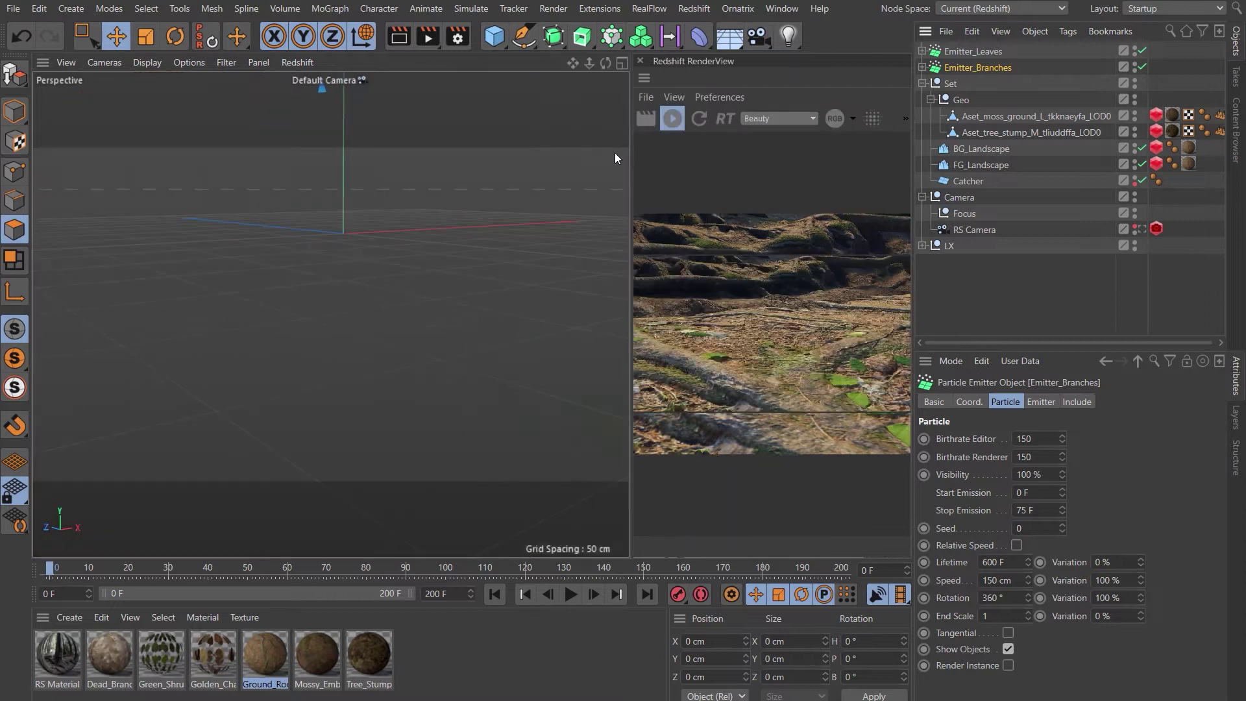
# Duplicate FG_Landscape and rename the original to FG_Landscape_Render
pyautogui.click(970, 166)
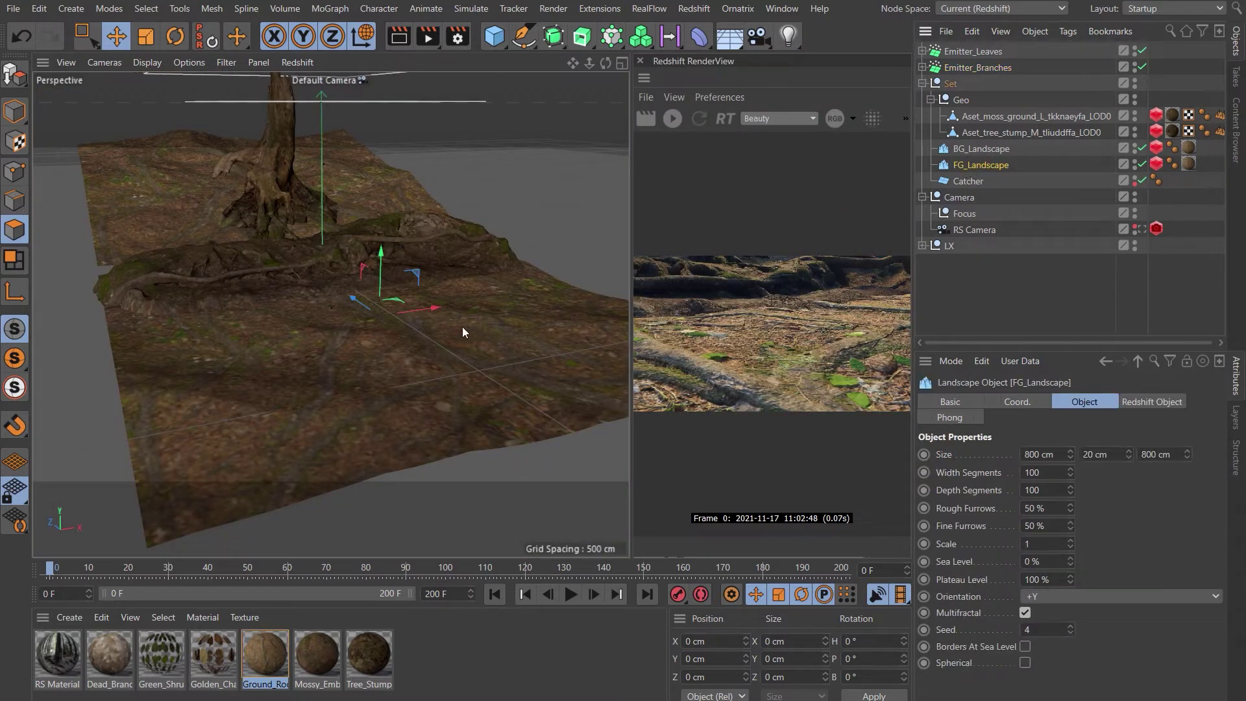
pyautogui.keyDown('ctrl'); pyautogui.moveTo(976, 165); pyautogui.dragTo(977, 174); pyautogui.keyUp('ctrl')
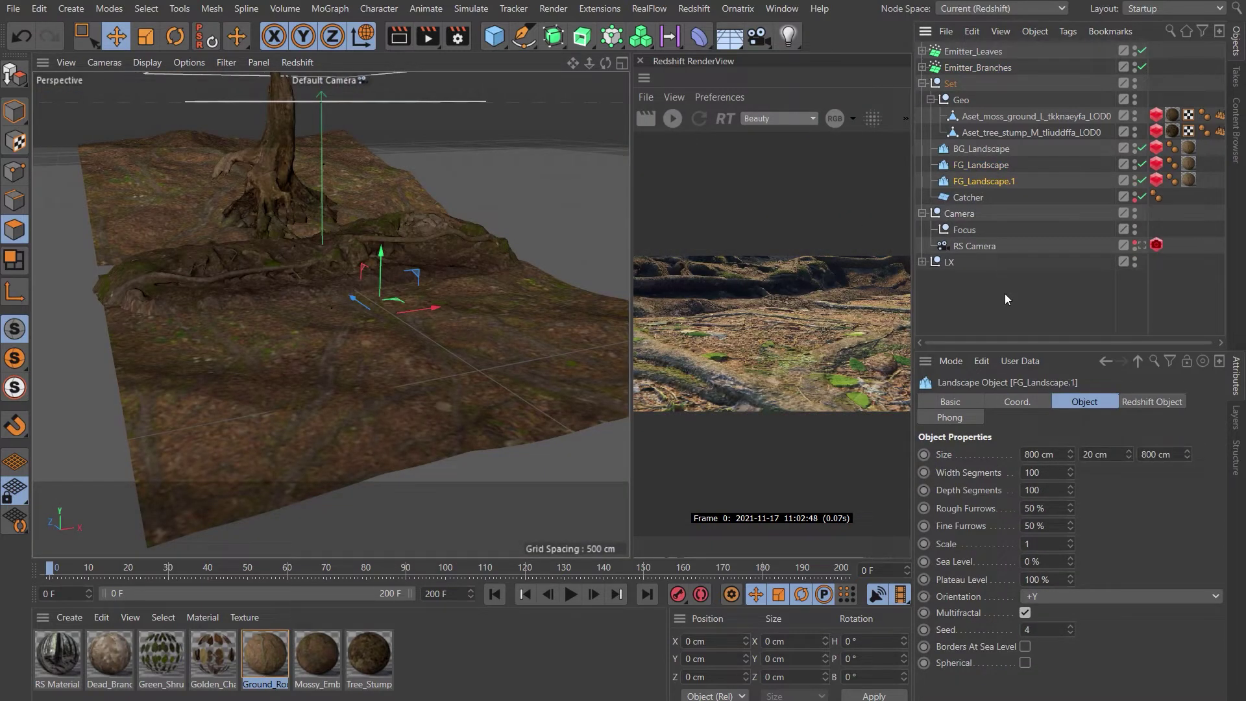
pyautogui.doubleClick(981, 164)
pyautogui.write('_Render')
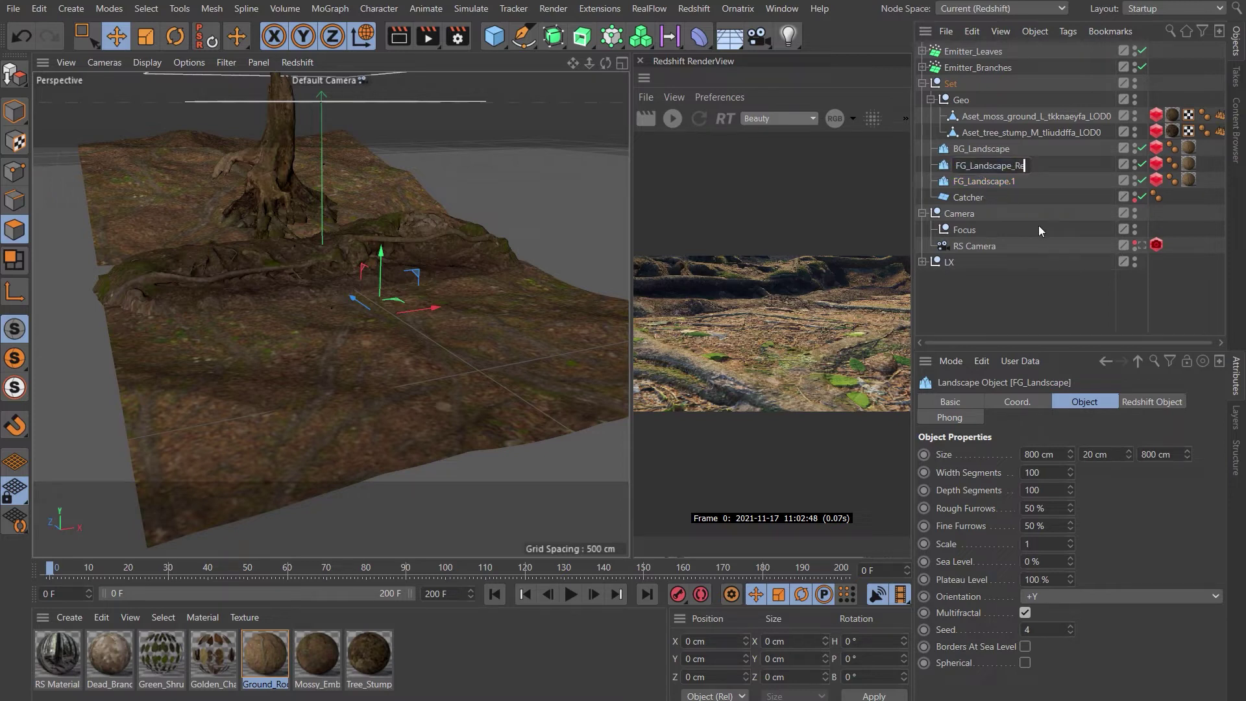
pyautogui.press('Tab')
# Rename the duplicate to FG_Landscape_REF and delete its material tag
pyautogui.press('BackSpace')
pyautogui.press('BackSpace')
pyautogui.write('_RE')
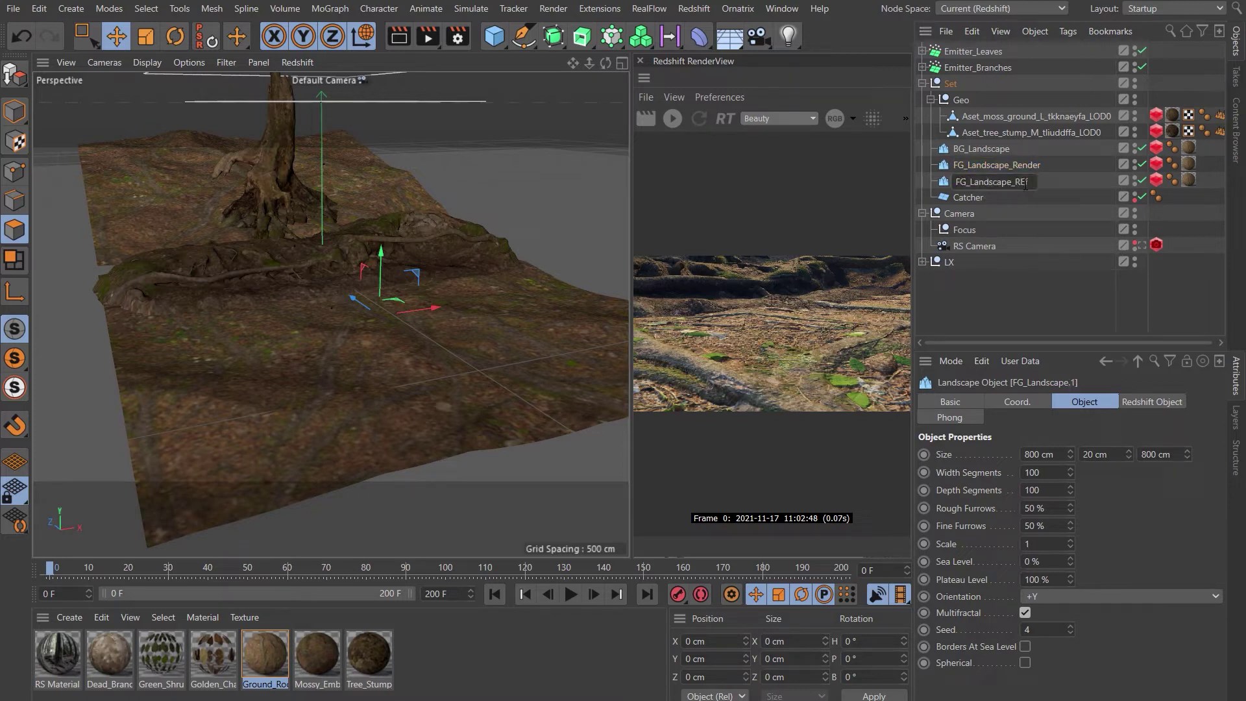
pyautogui.write('F')
pyautogui.click(1189, 180)
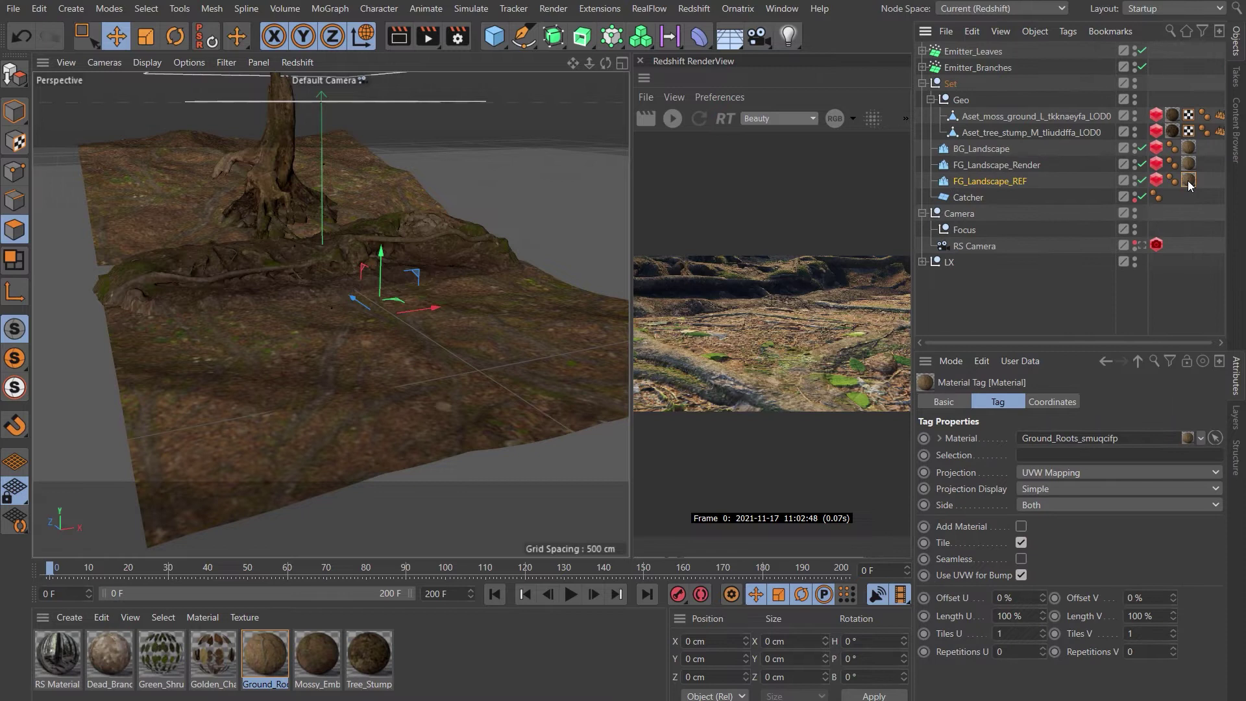
pyautogui.press('Delete')
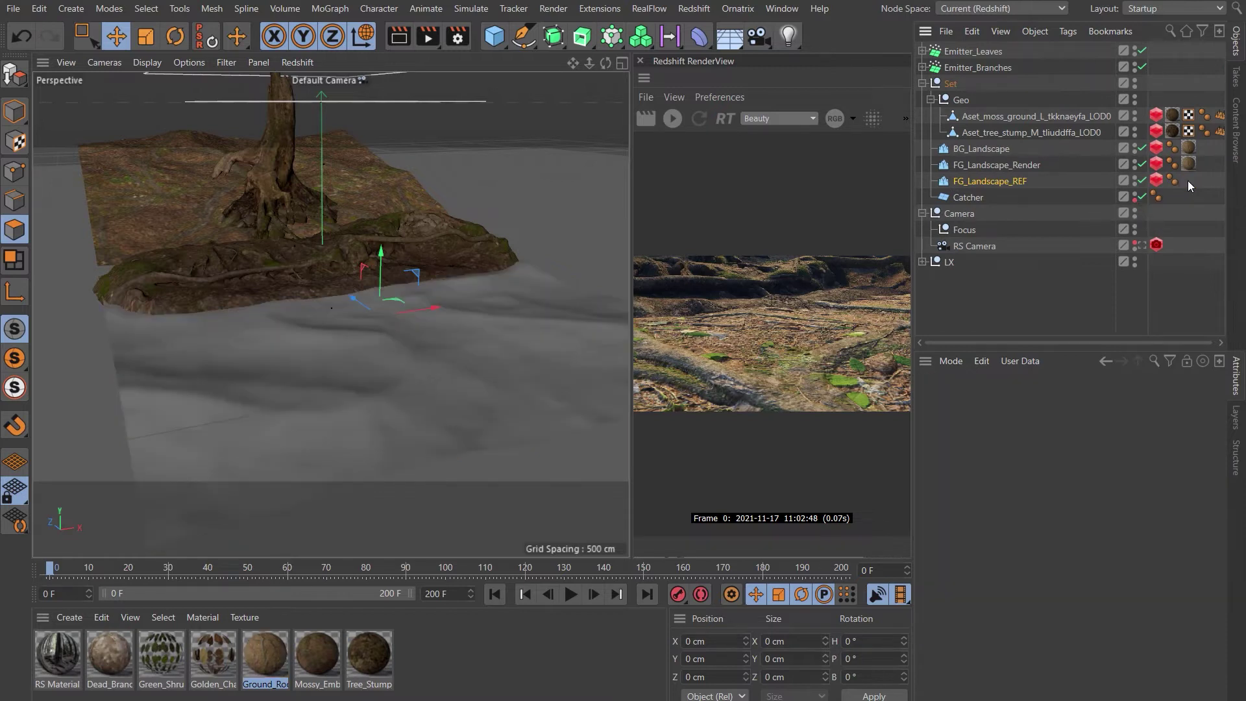
# Add a Displacer under FG_Landscape_REF using ground_forest_smuqcifp_2K_Displacement.exr as its shader
pyautogui.click(707, 48)
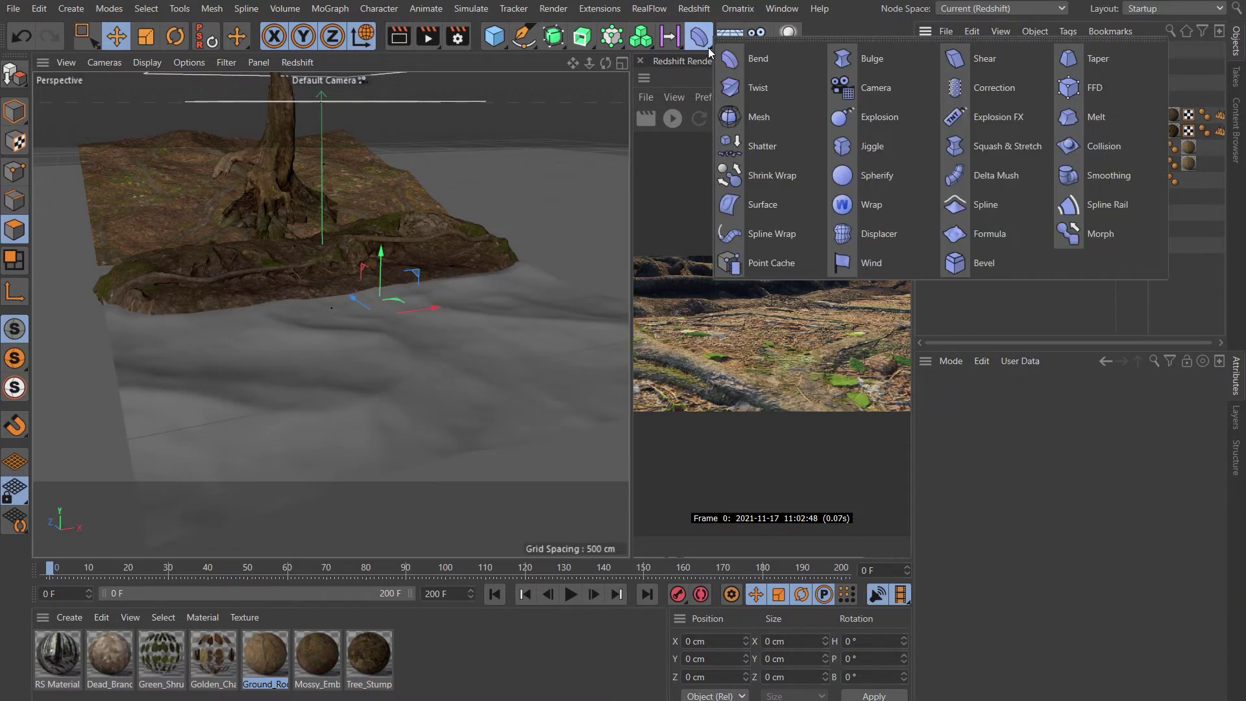
pyautogui.click(878, 233)
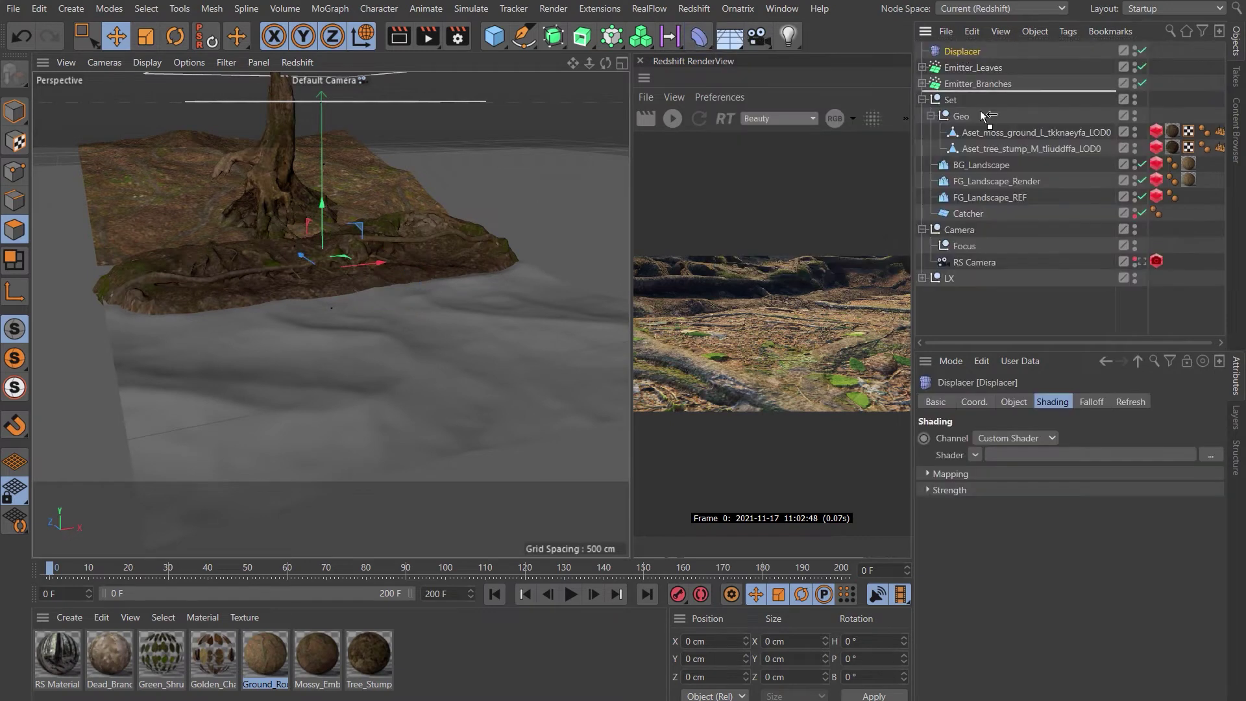
pyautogui.moveTo(983, 116); pyautogui.dragTo(984, 197)
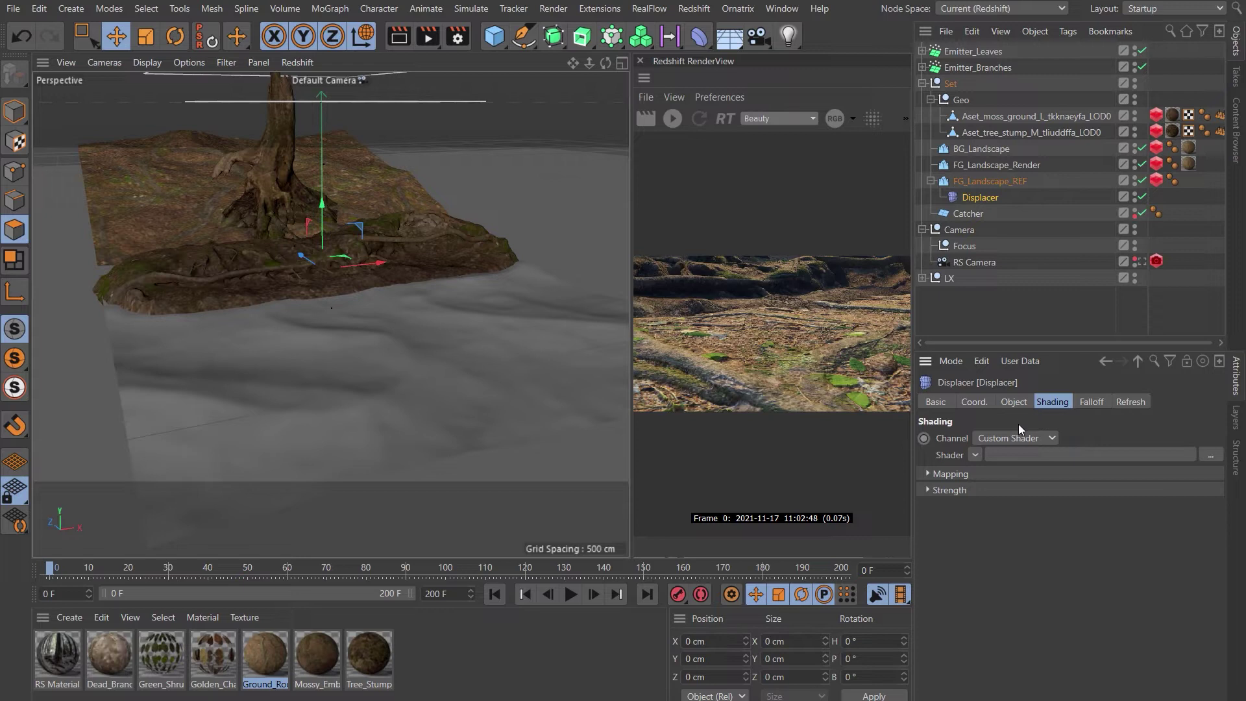
pyautogui.click(975, 454)
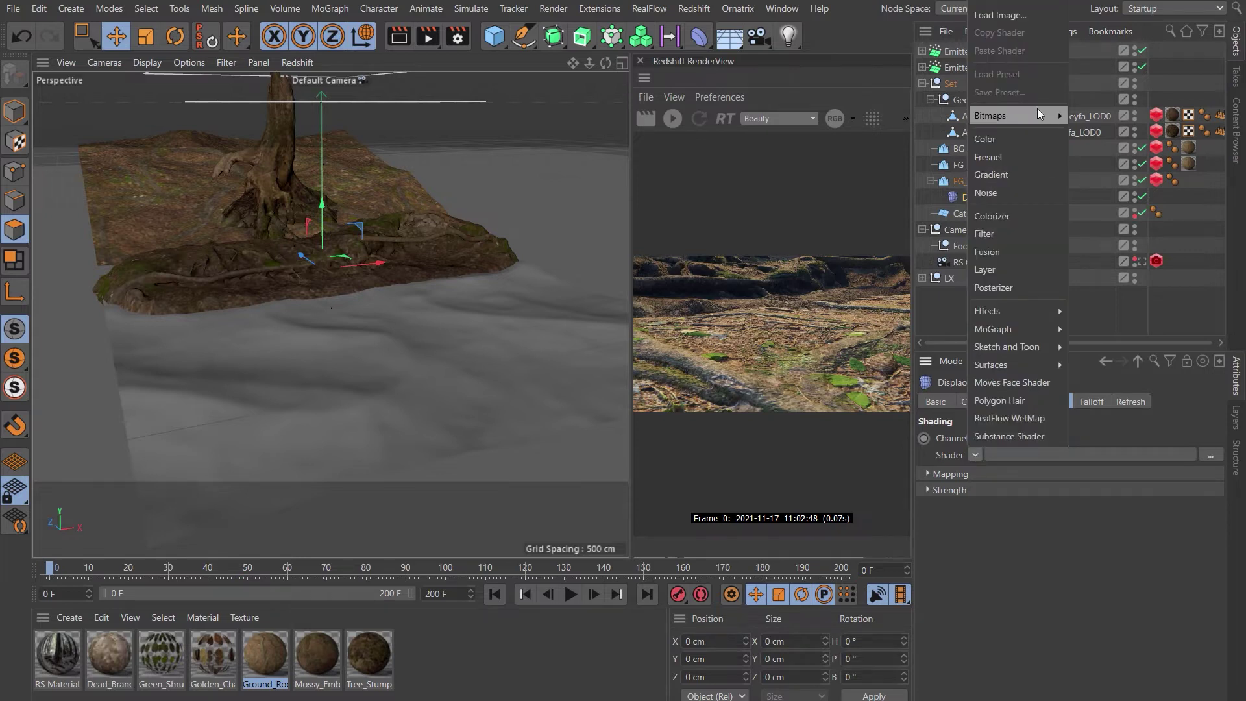
pyautogui.moveTo(1007, 115)
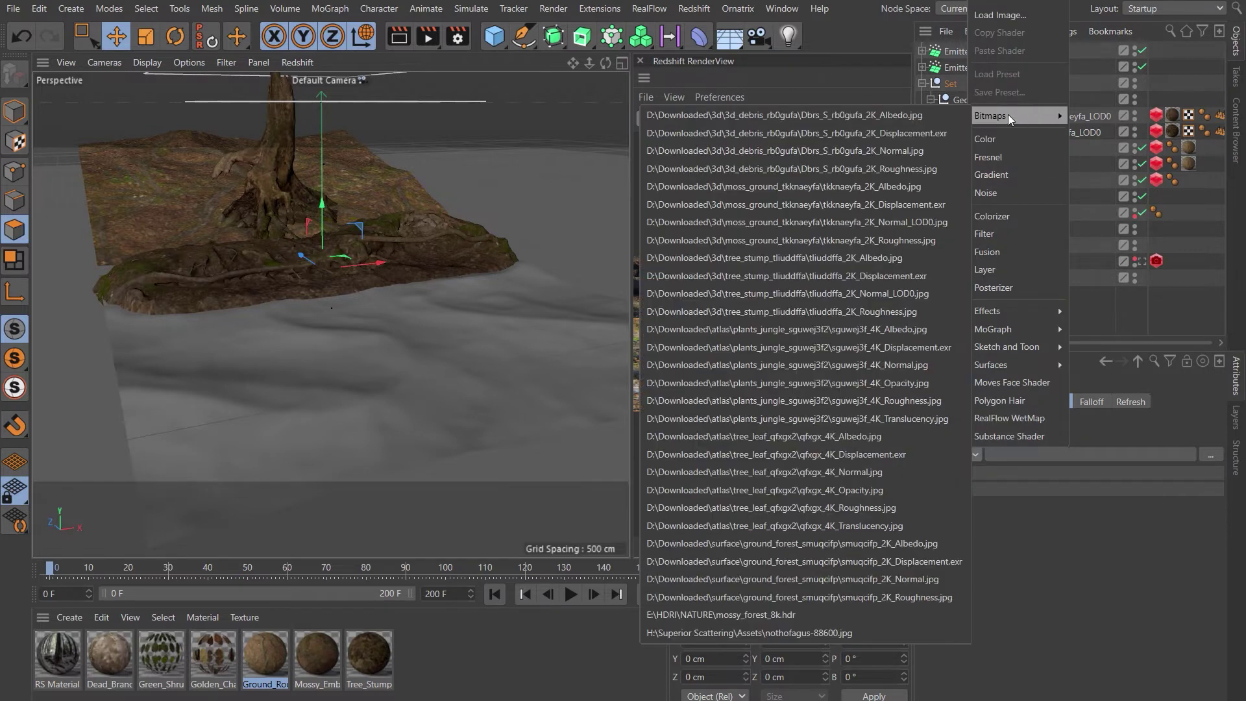
pyautogui.click(844, 562)
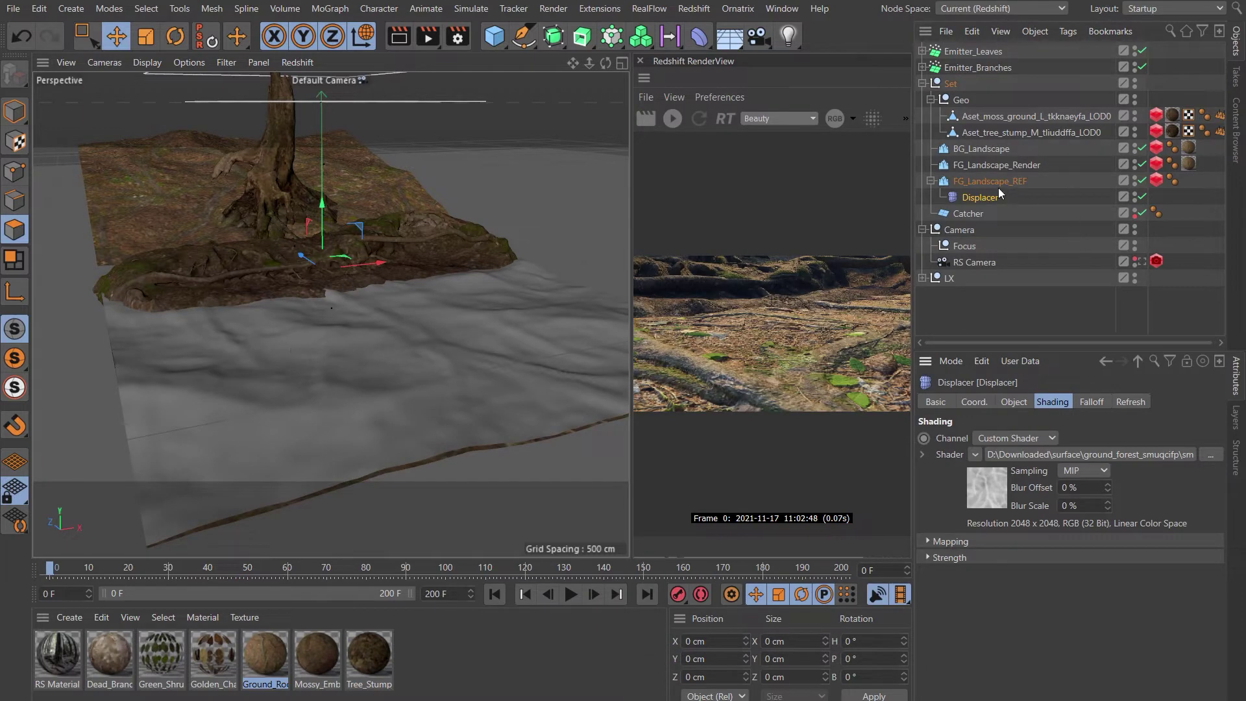
pyautogui.click(980, 183)
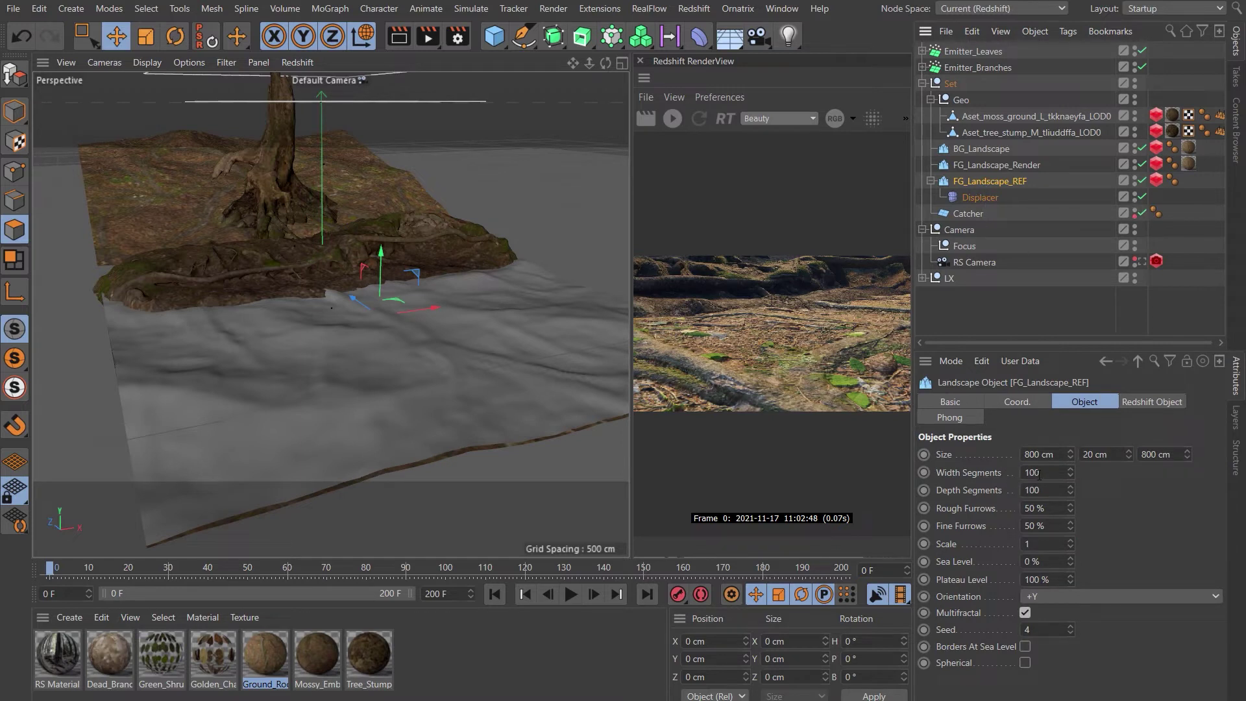
pyautogui.write('500')
pyautogui.press('Tab')
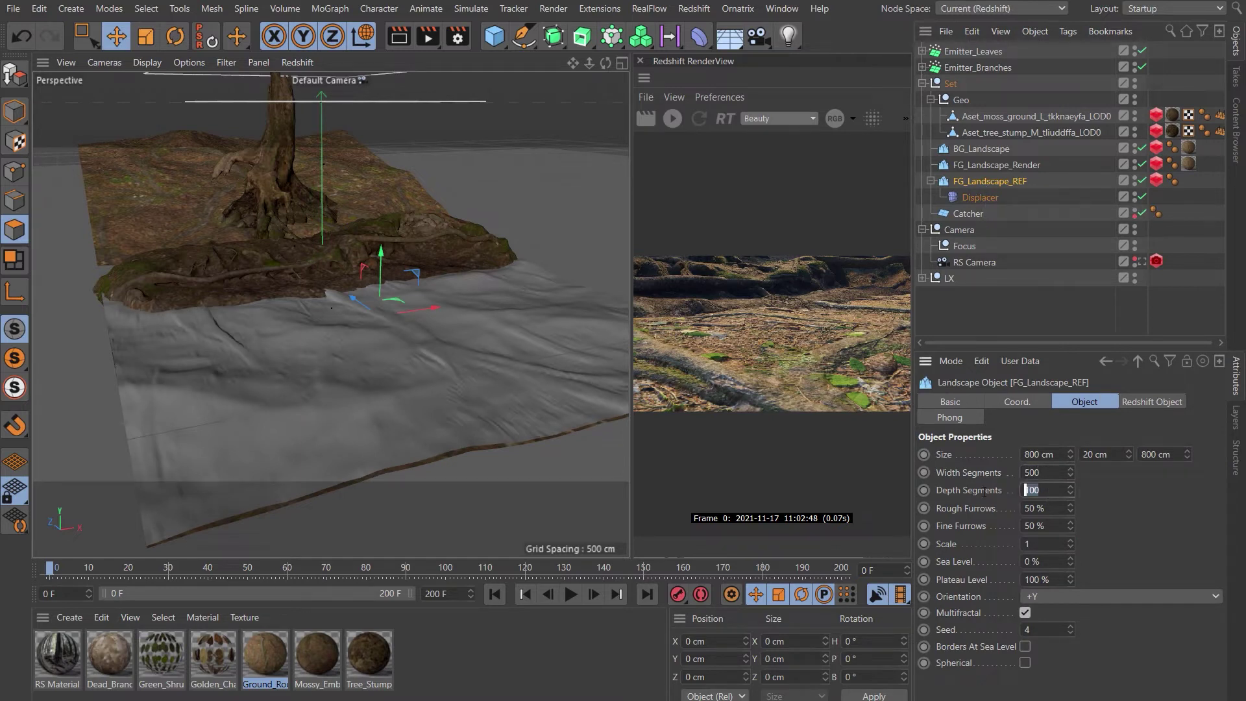
pyautogui.write('500')
pyautogui.press('Return')
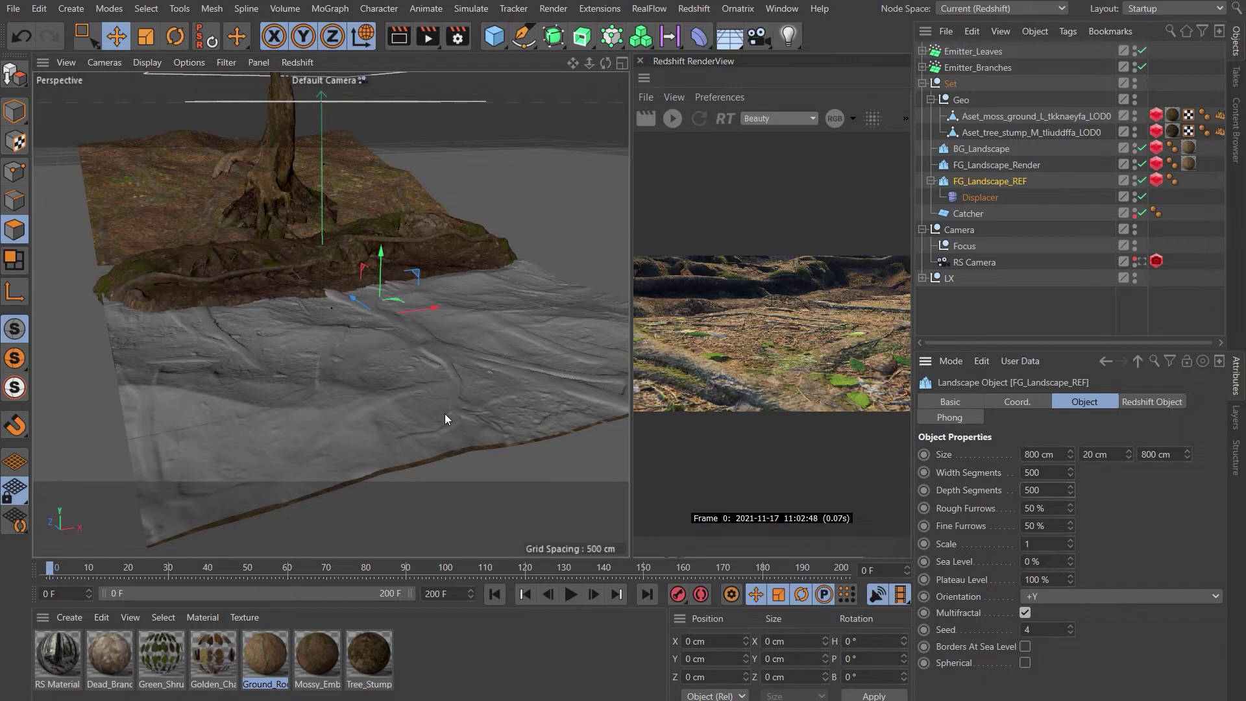
pyautogui.moveTo(492, 362)
pyautogui.keyDown('alt'); pyautogui.mouseDown()
pyautogui.moveTo(376, 346)
pyautogui.moveTo(324, 399)
pyautogui.mouseUp(); pyautogui.keyUp('alt')
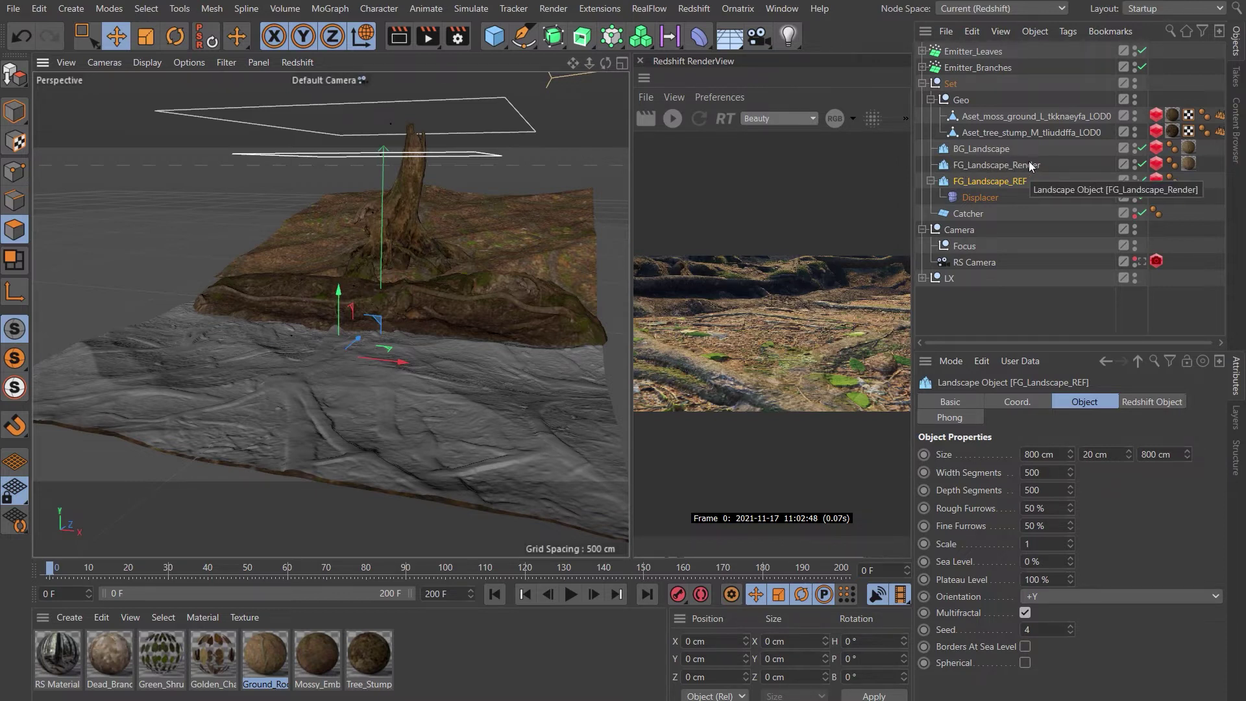
# Set the Displacer height to 20 cm and start an enlarged Redshift IPR render
pyautogui.keyDown('alt'); pyautogui.moveTo(576, 427); pyautogui.dragTo(340, 402); pyautogui.keyUp('alt')
pyautogui.click(977, 197)
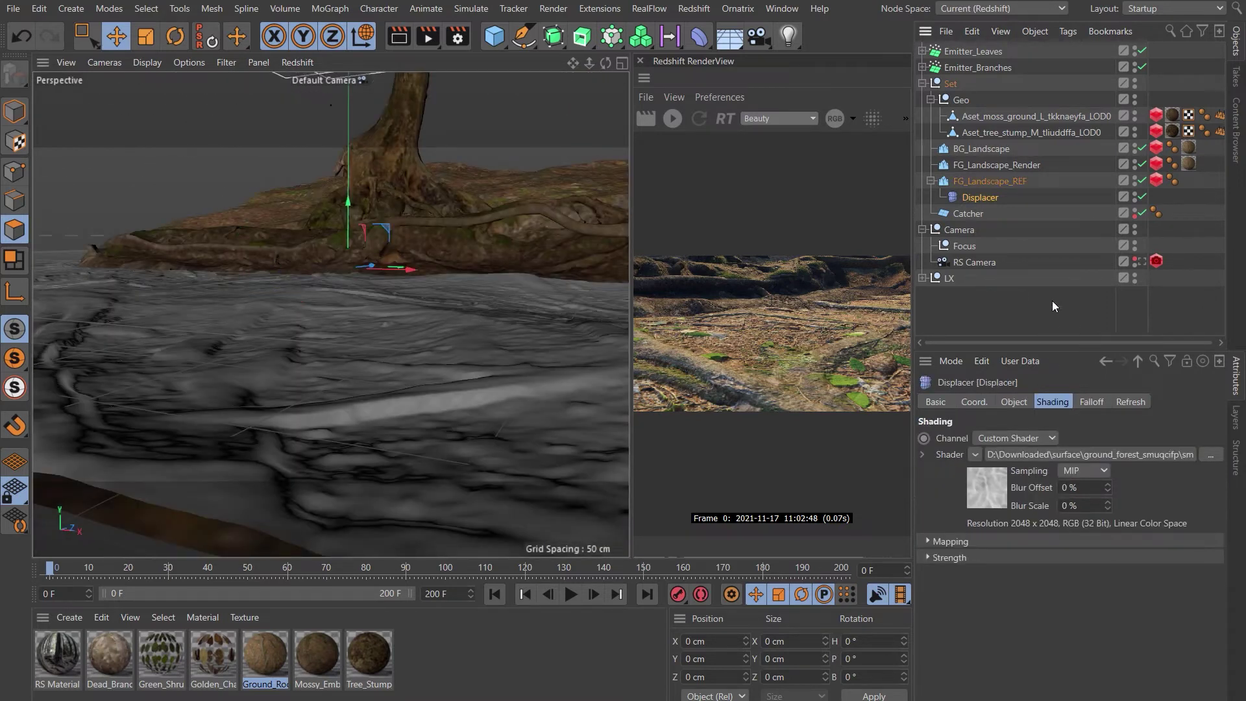
pyautogui.click(1016, 403)
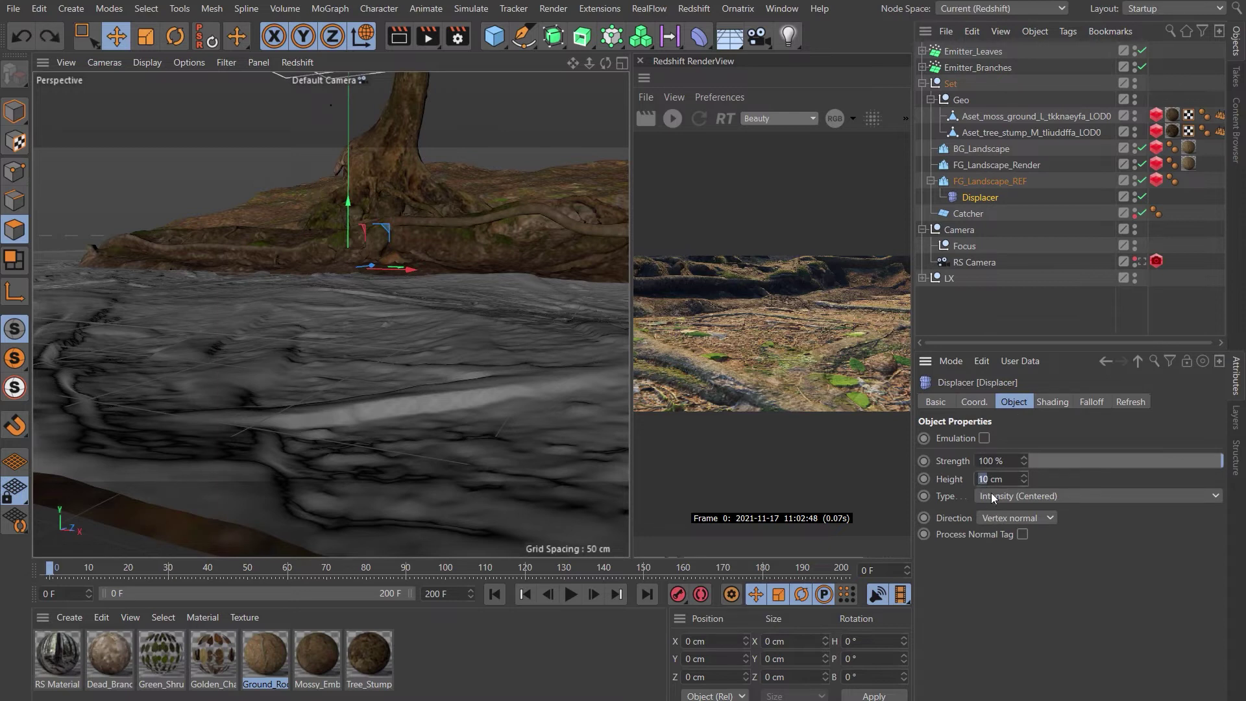
pyautogui.hotkey('ctrl', 'y')
pyautogui.click(672, 118)
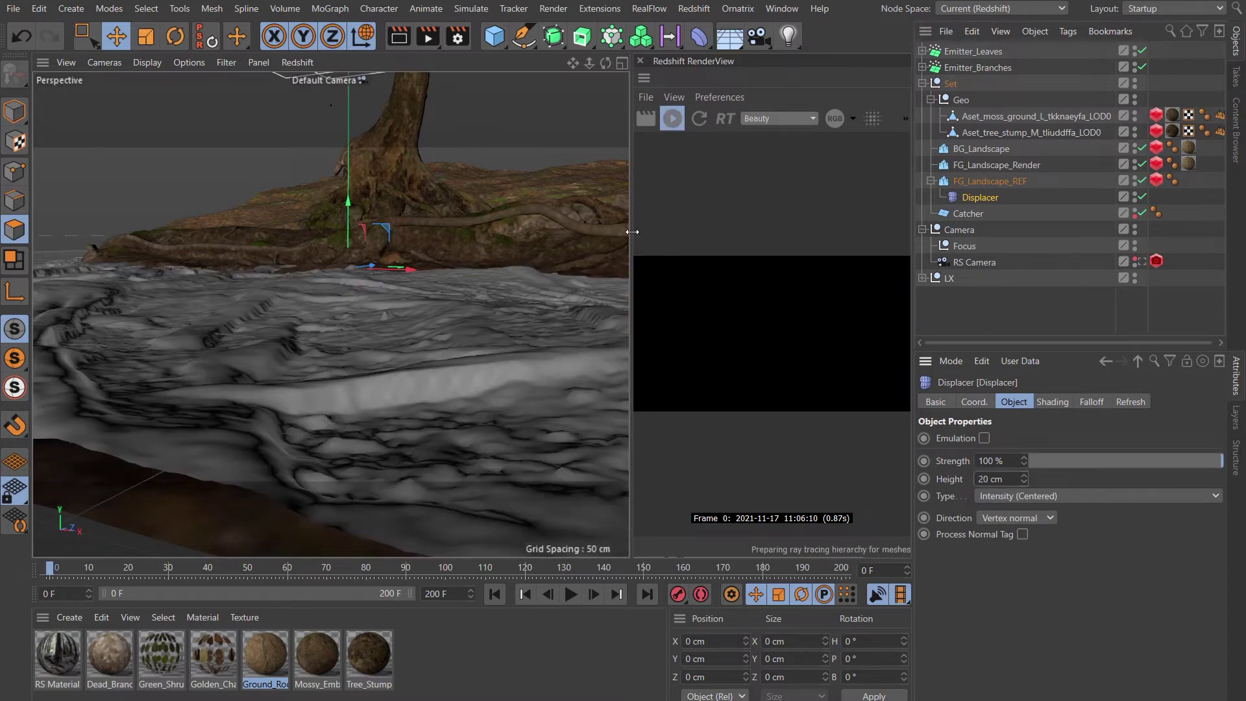
pyautogui.moveTo(632, 232); pyautogui.dragTo(467, 232)
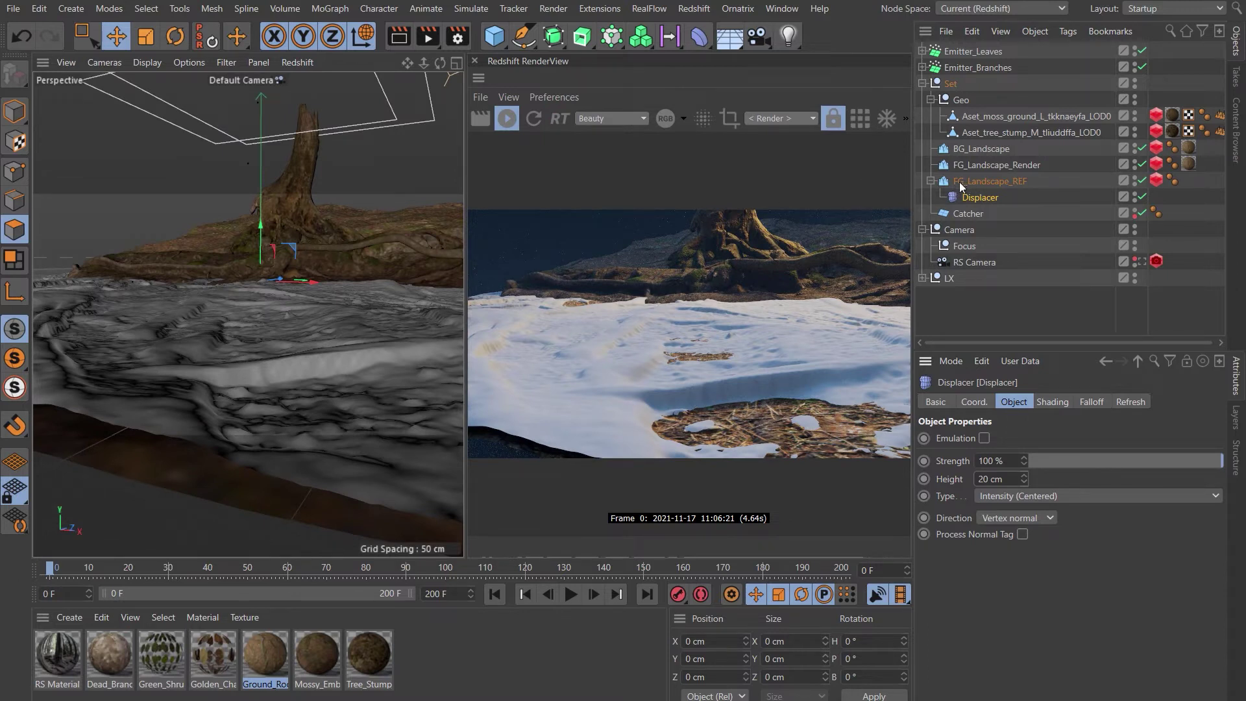
# Lower FG_Landscape_REF, trying P.Y values of -50 cm and -30 cm
pyautogui.click(979, 184)
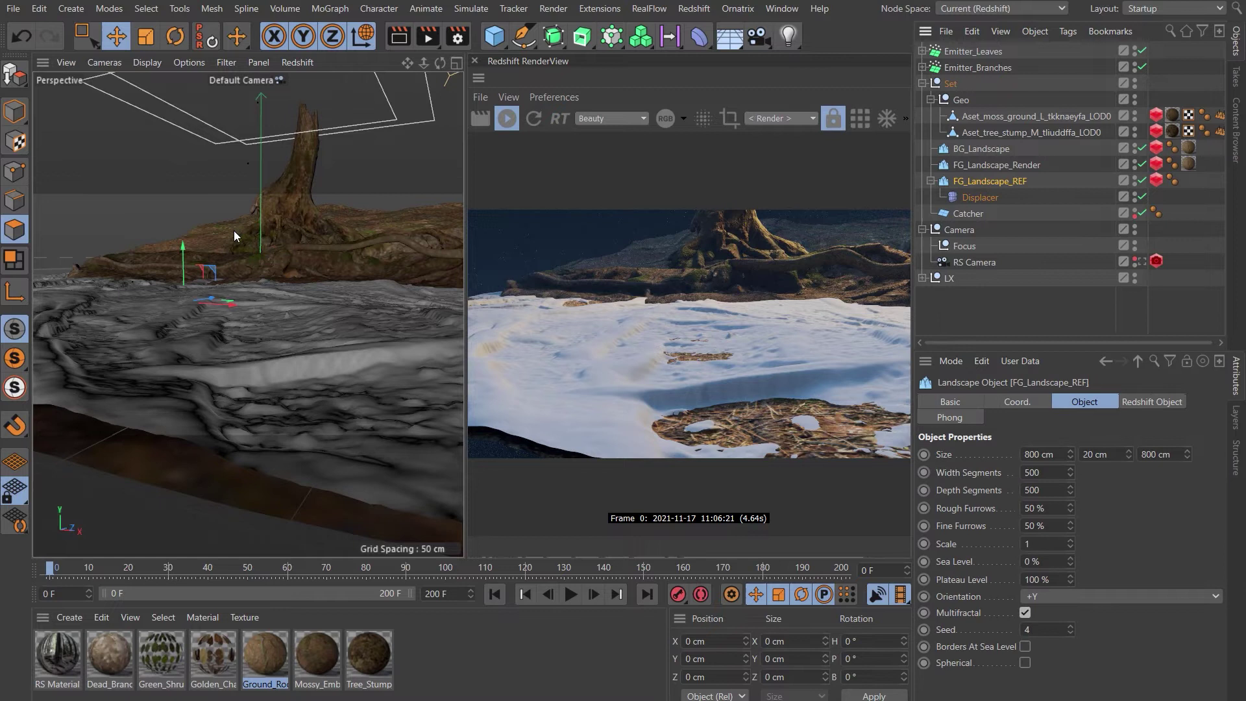
pyautogui.moveTo(185, 251); pyautogui.dragTo(185, 258)
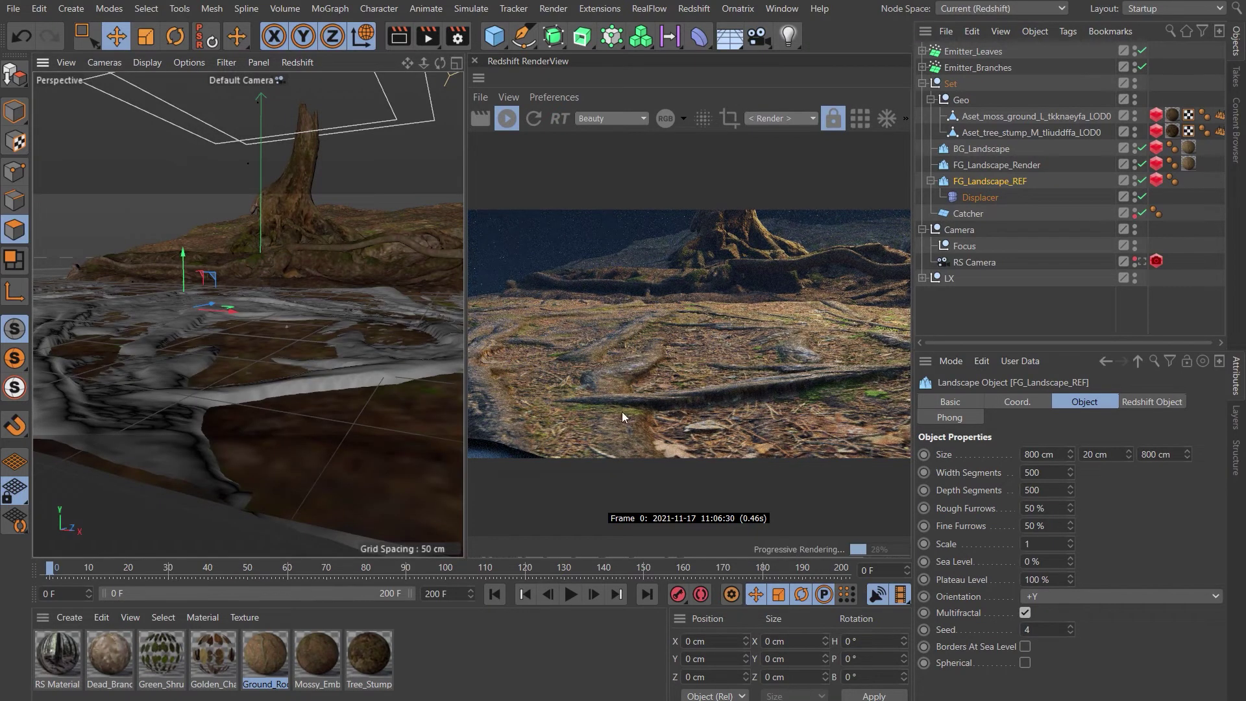
pyautogui.click(1025, 402)
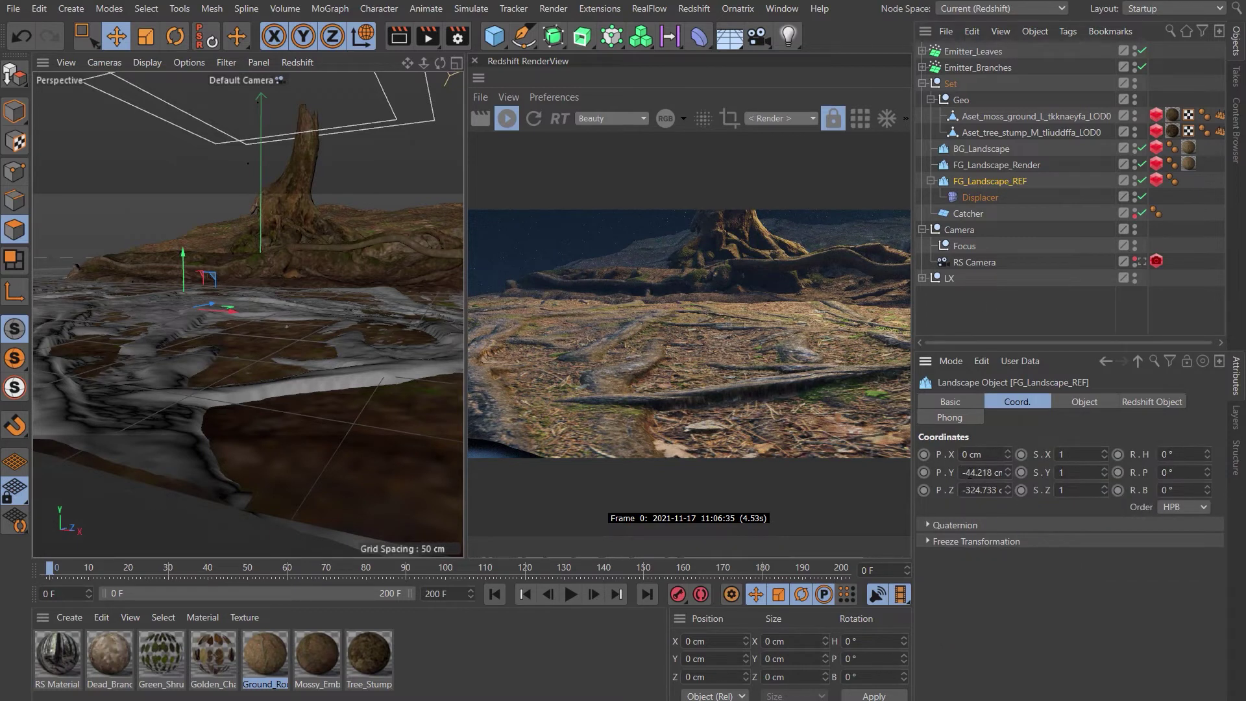
pyautogui.doubleClick(965, 472)
pyautogui.write('-50')
pyautogui.press('Return')
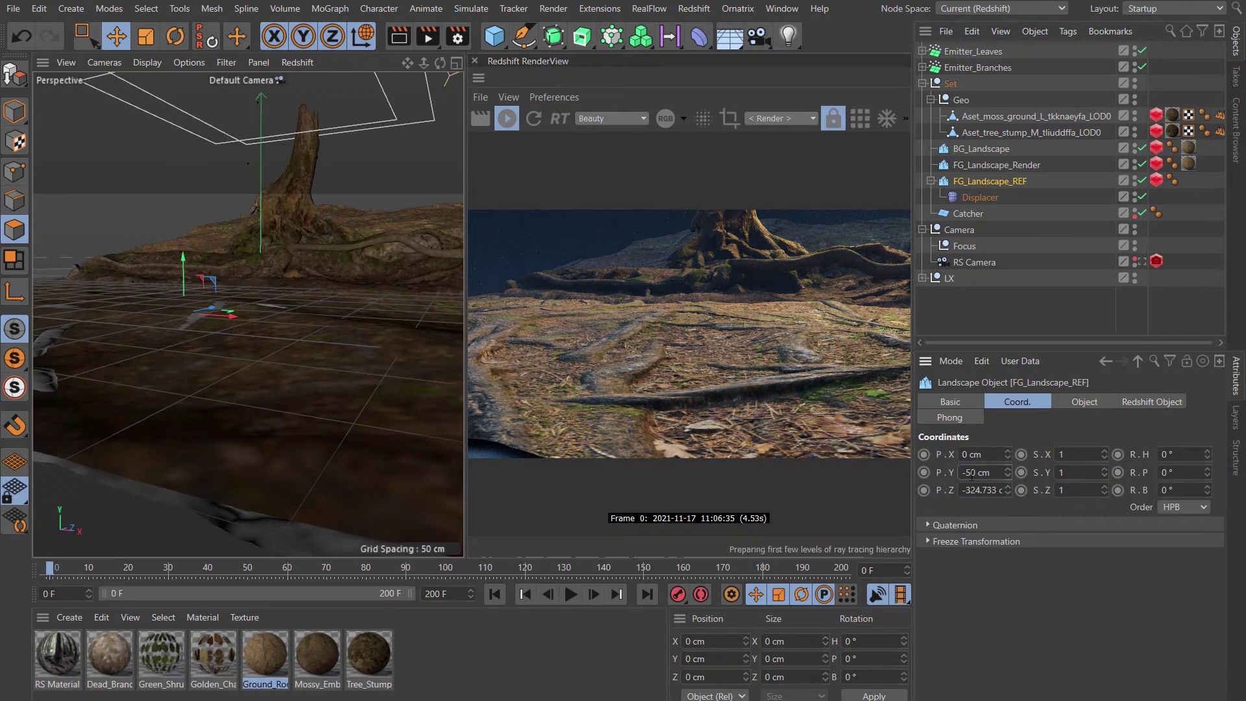
pyautogui.doubleClick(967, 473)
pyautogui.write('-30')
pyautogui.press('Return')
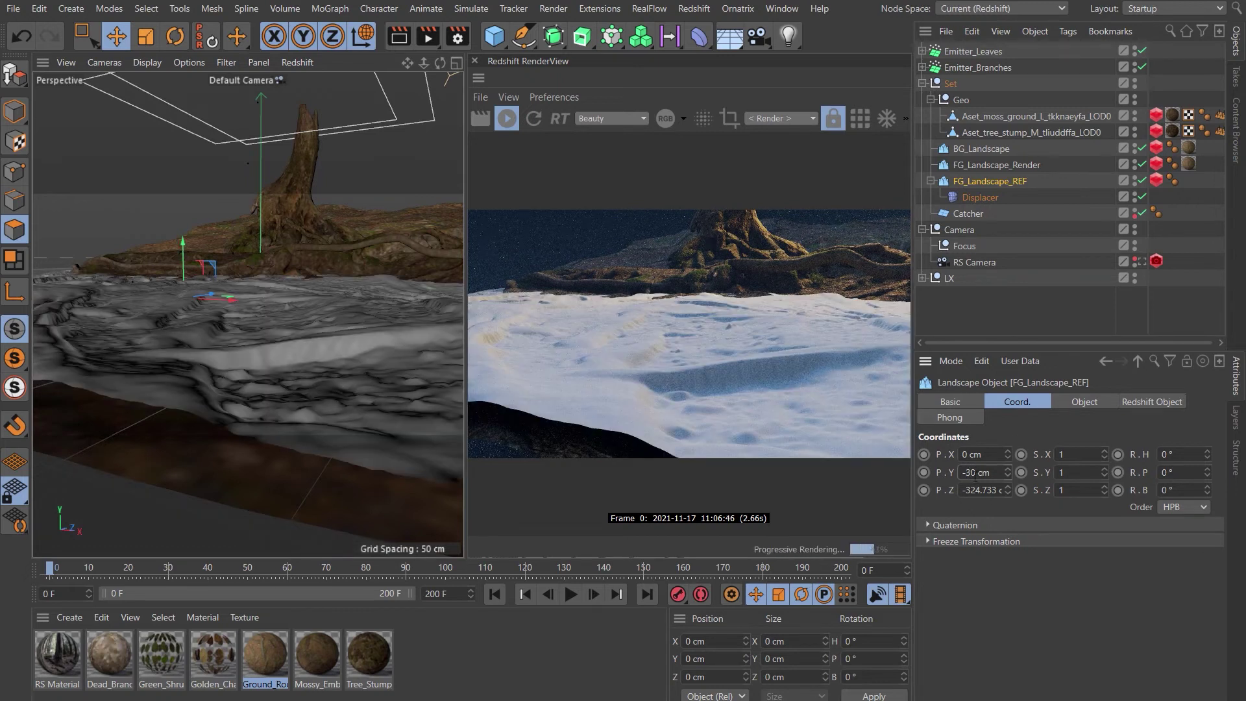
# Refine FG_Landscape_REF's P.Y through -35 and -37 cm, settling on -38 cm
pyautogui.doubleClick(975, 473)
pyautogui.write('-35')
pyautogui.press('Return')
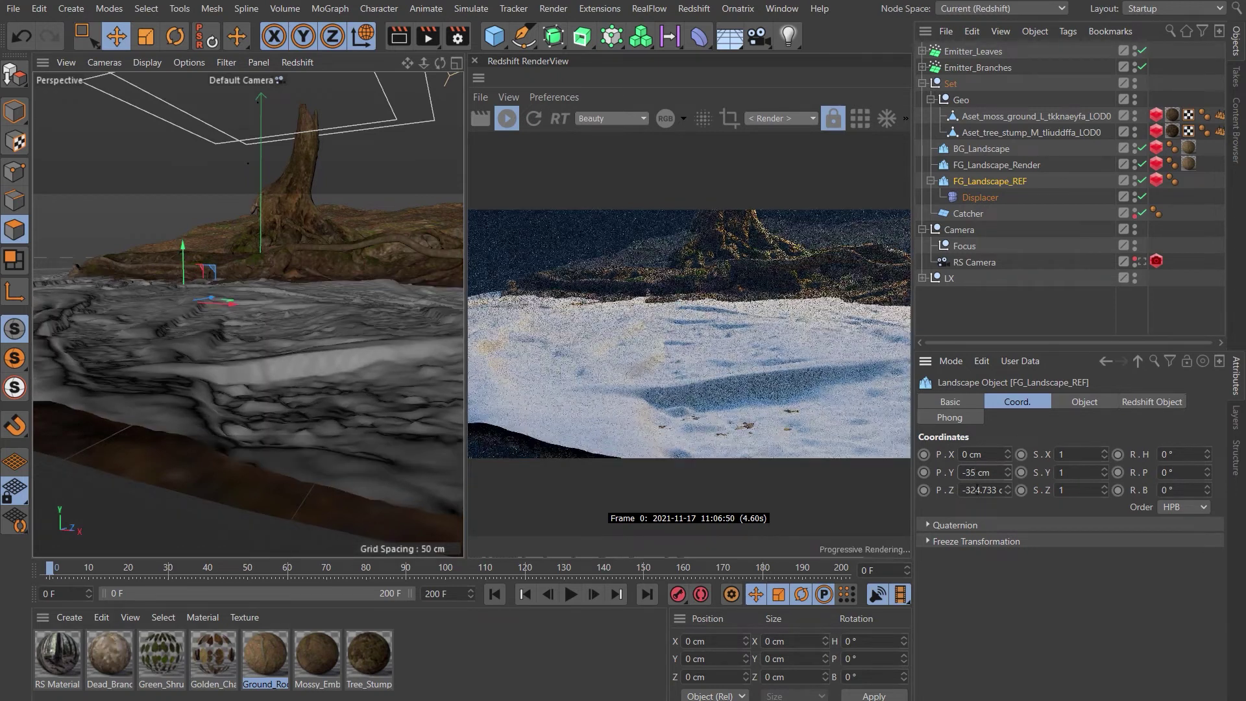
pyautogui.doubleClick(974, 473)
pyautogui.write('-38')
pyautogui.press('Return')
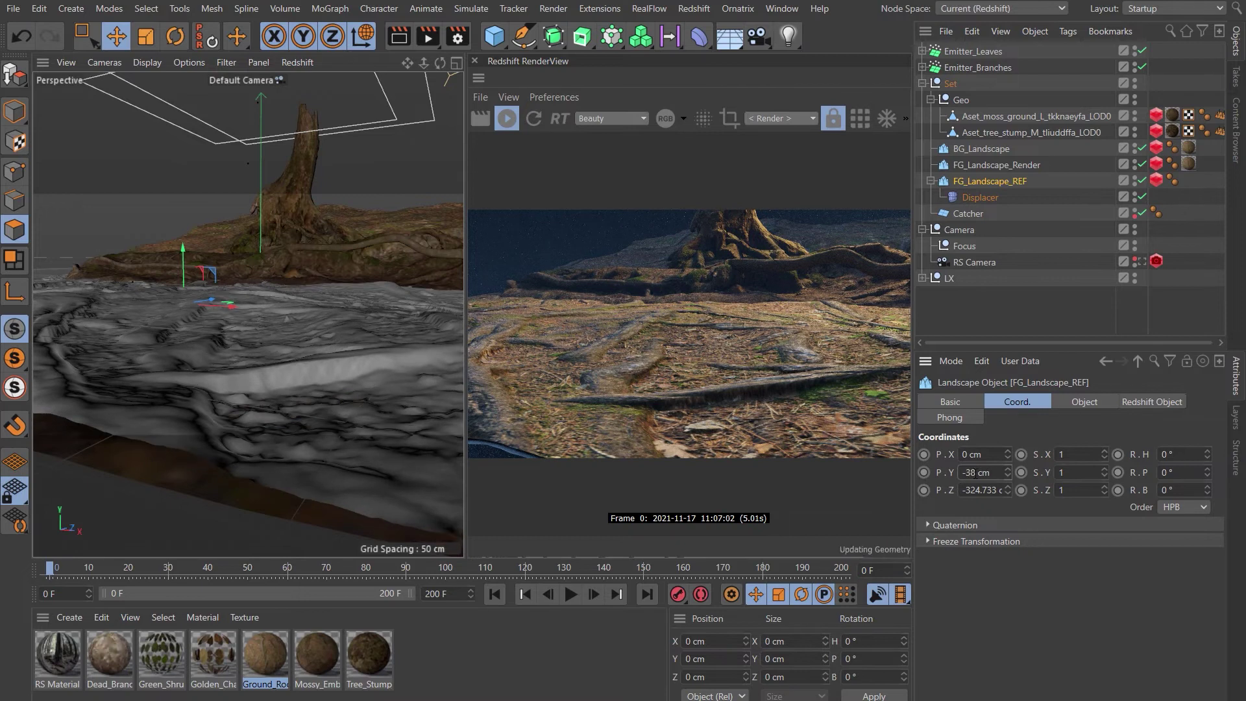
pyautogui.doubleClick(974, 473)
pyautogui.write('-37')
pyautogui.press('Return')
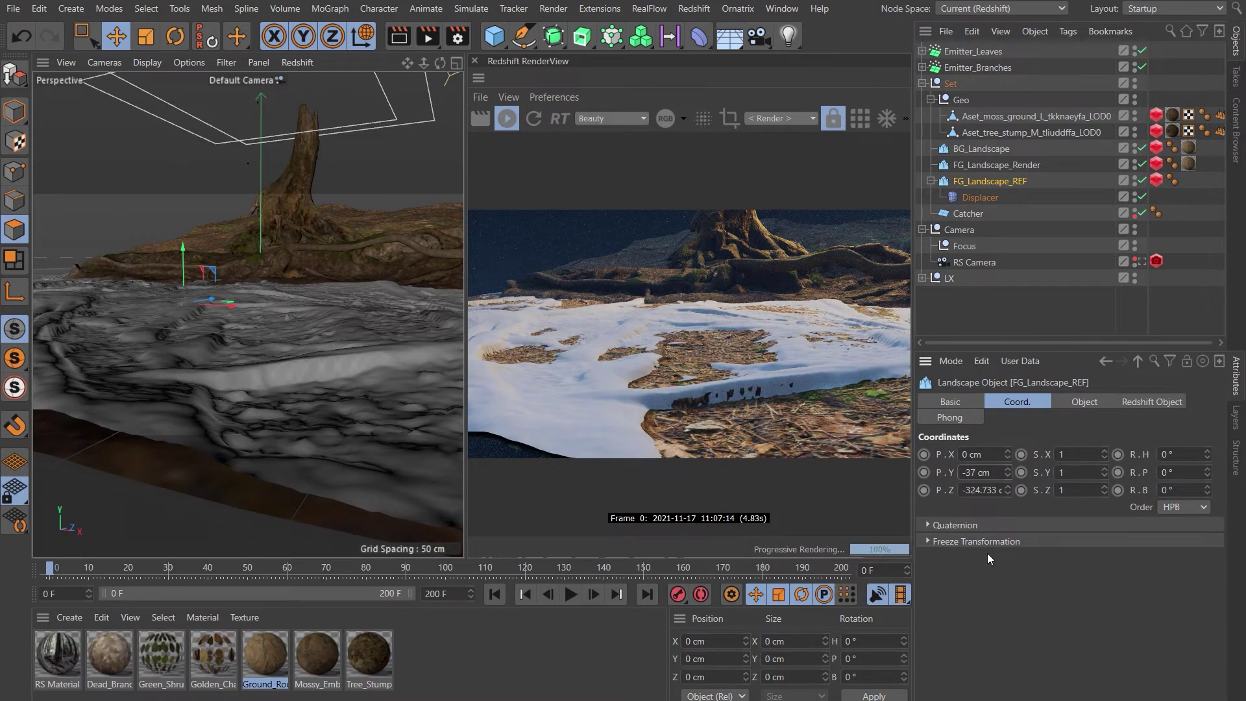
pyautogui.hotkey('ctrl', 'z')
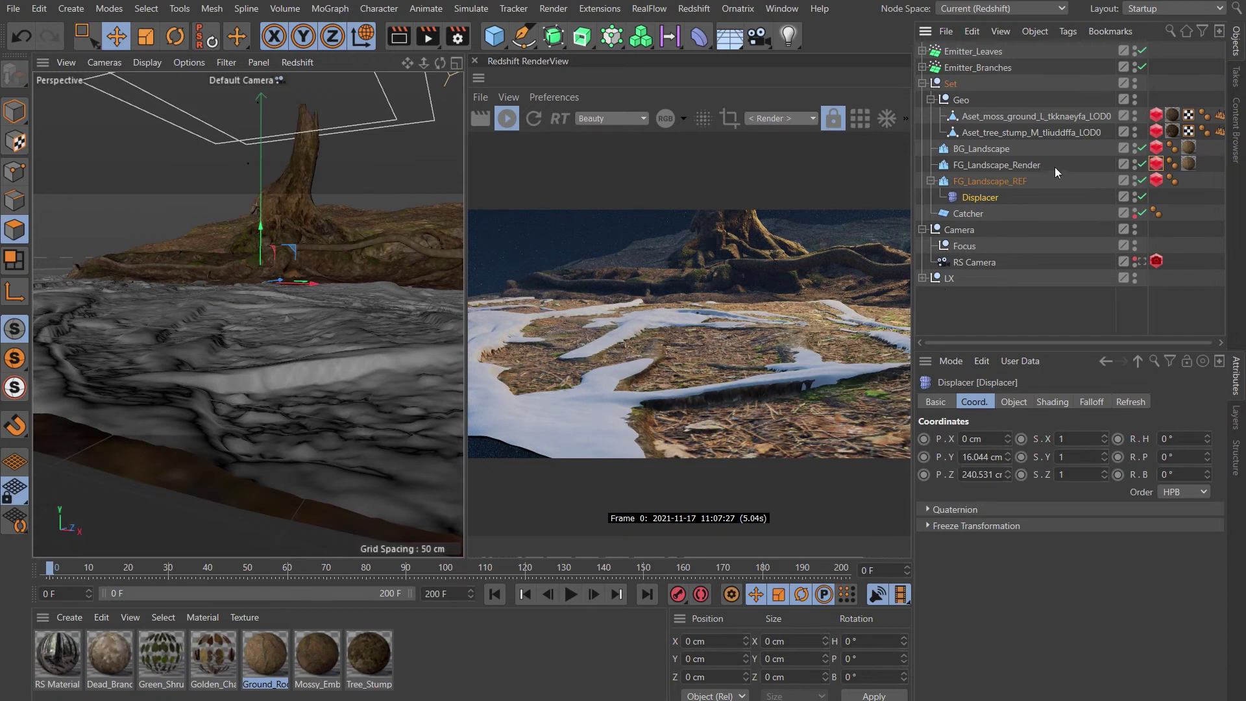
# Check the Displacer height and the Redshift tag's tessellation settings
pyautogui.click(1018, 404)
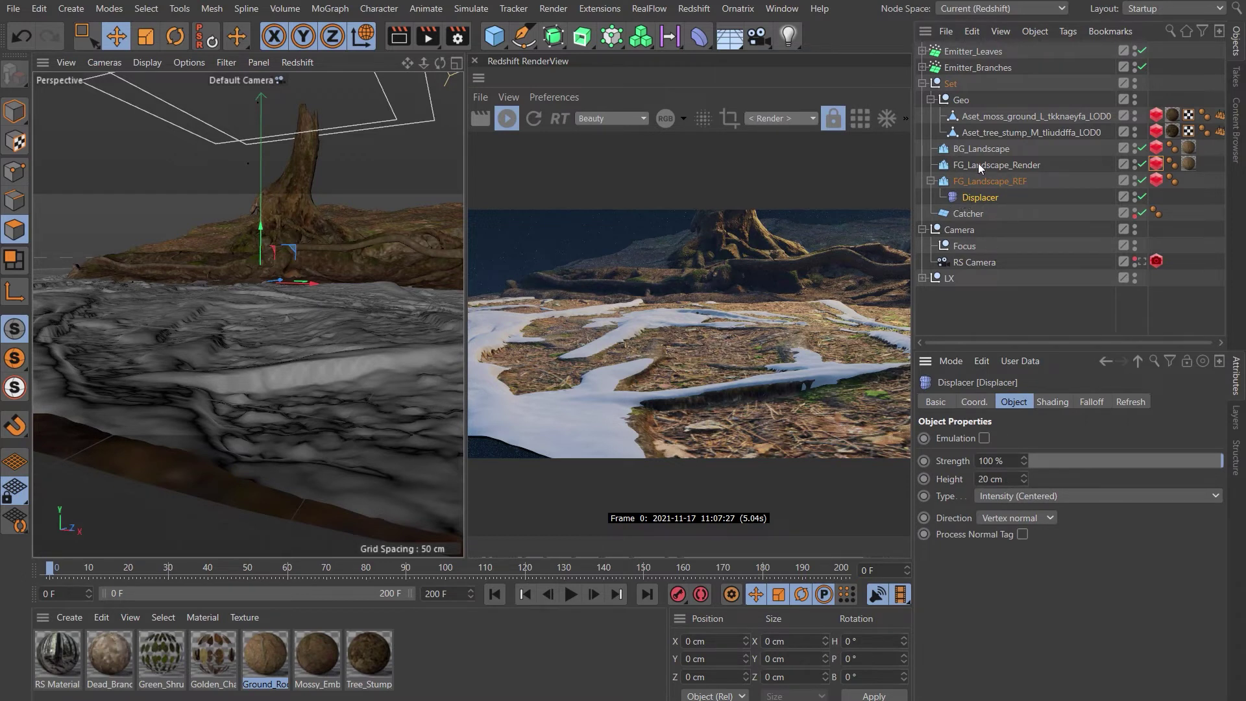
pyautogui.click(1157, 163)
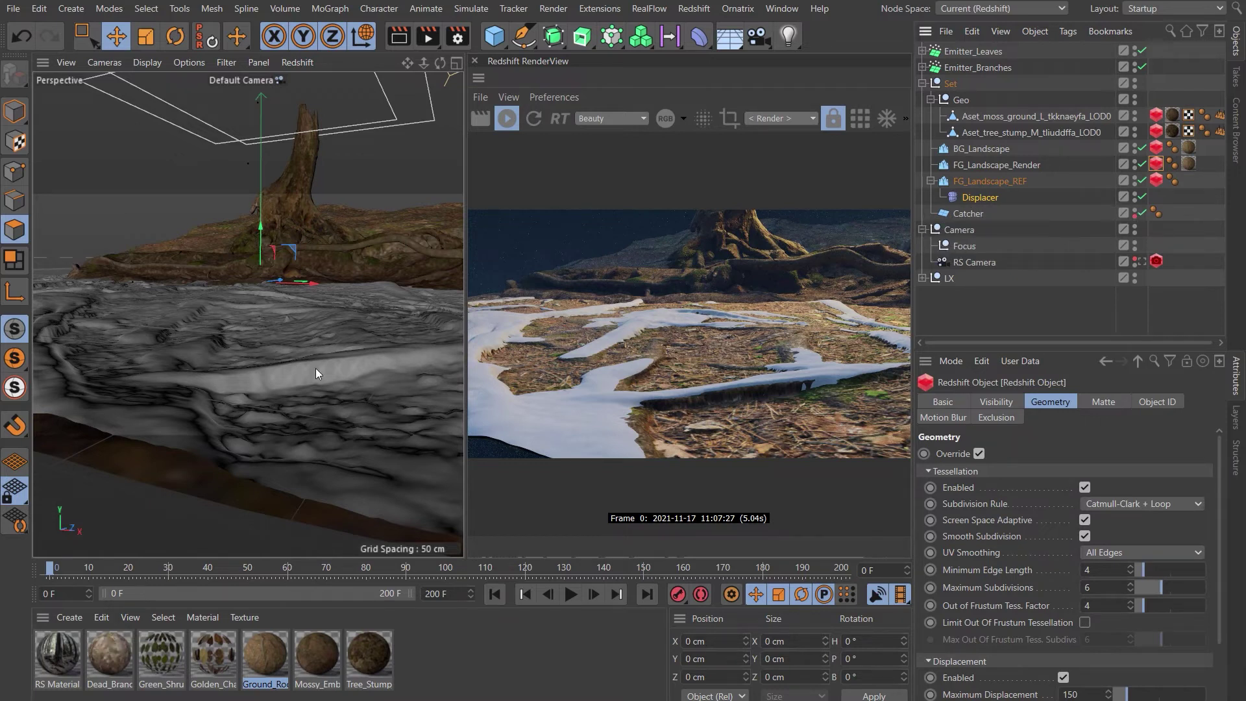
pyautogui.click(976, 183)
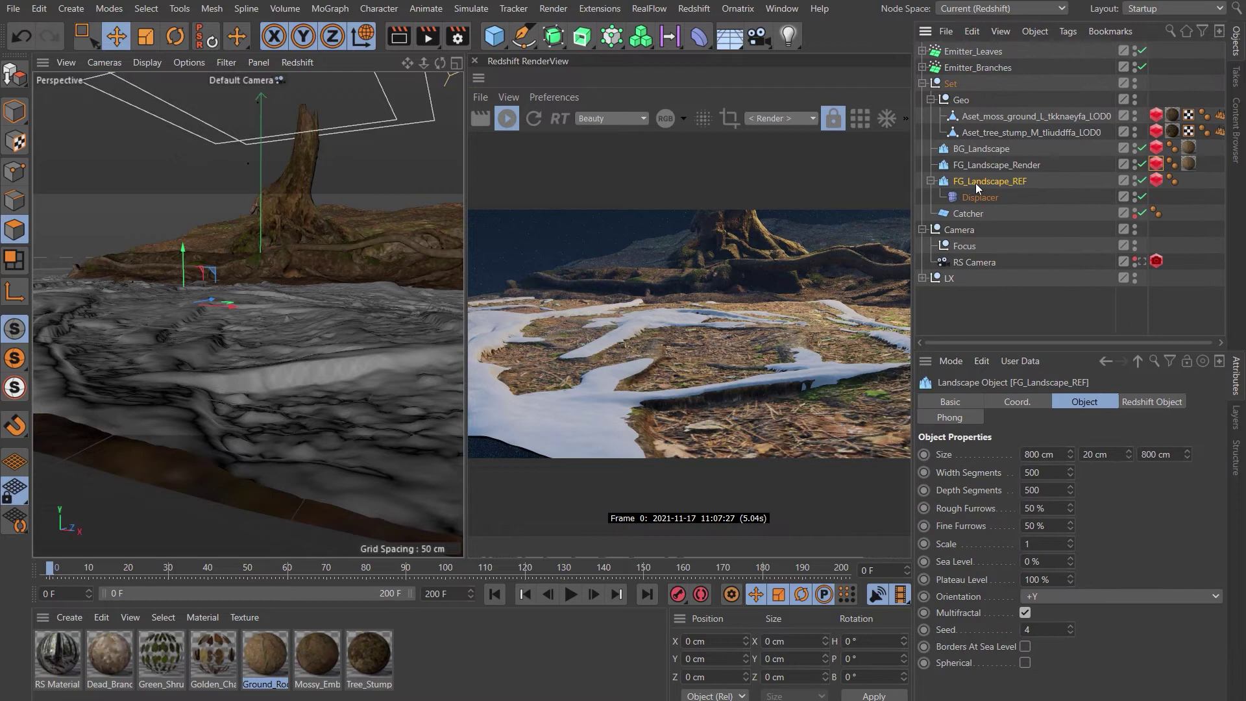
# Bake FG_Landscape_REF with Current State to Object and disable the original
pyautogui.rightClick(976, 183)
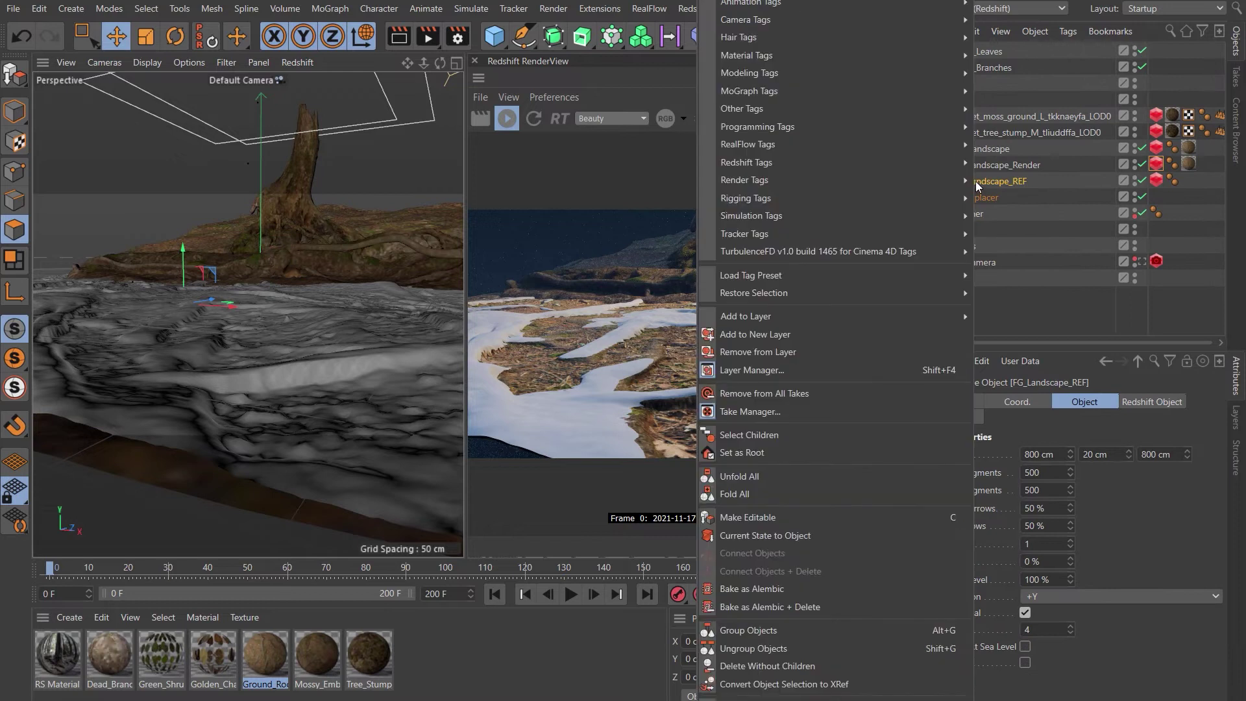
pyautogui.click(769, 536)
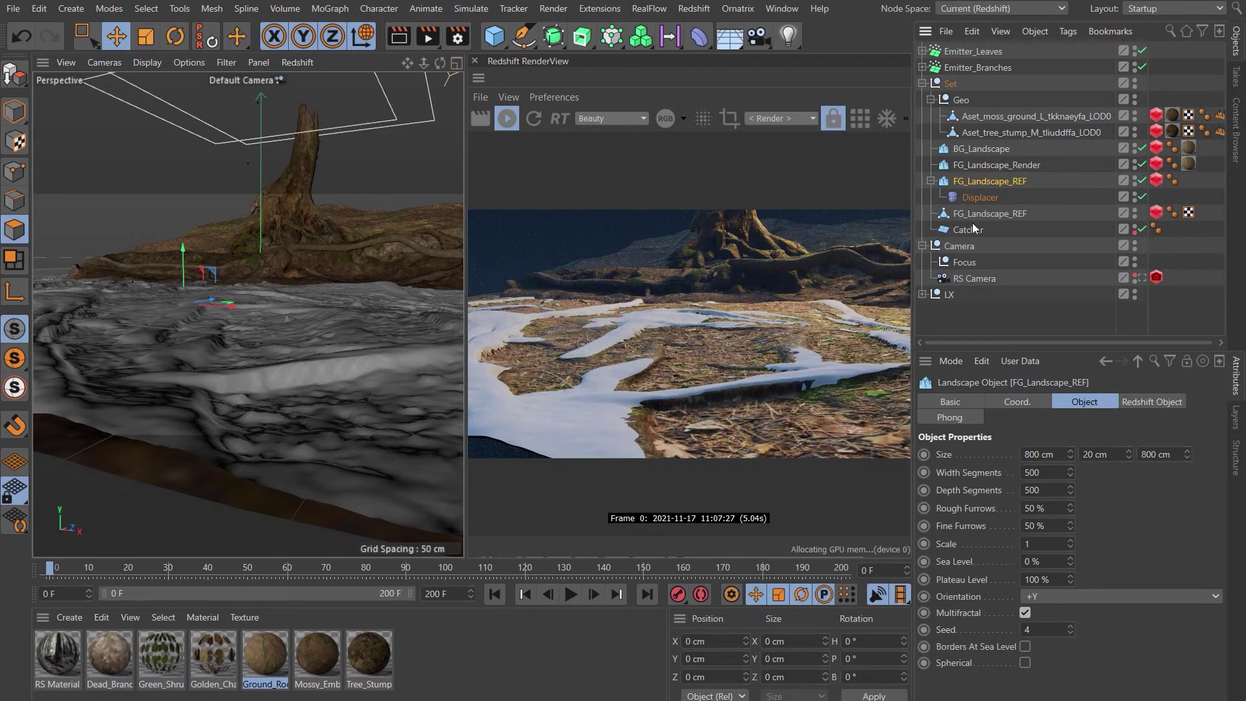
pyautogui.click(1141, 181)
# Move the baked copy above the original and name it FG_Landscape_Collider
pyautogui.click(931, 181)
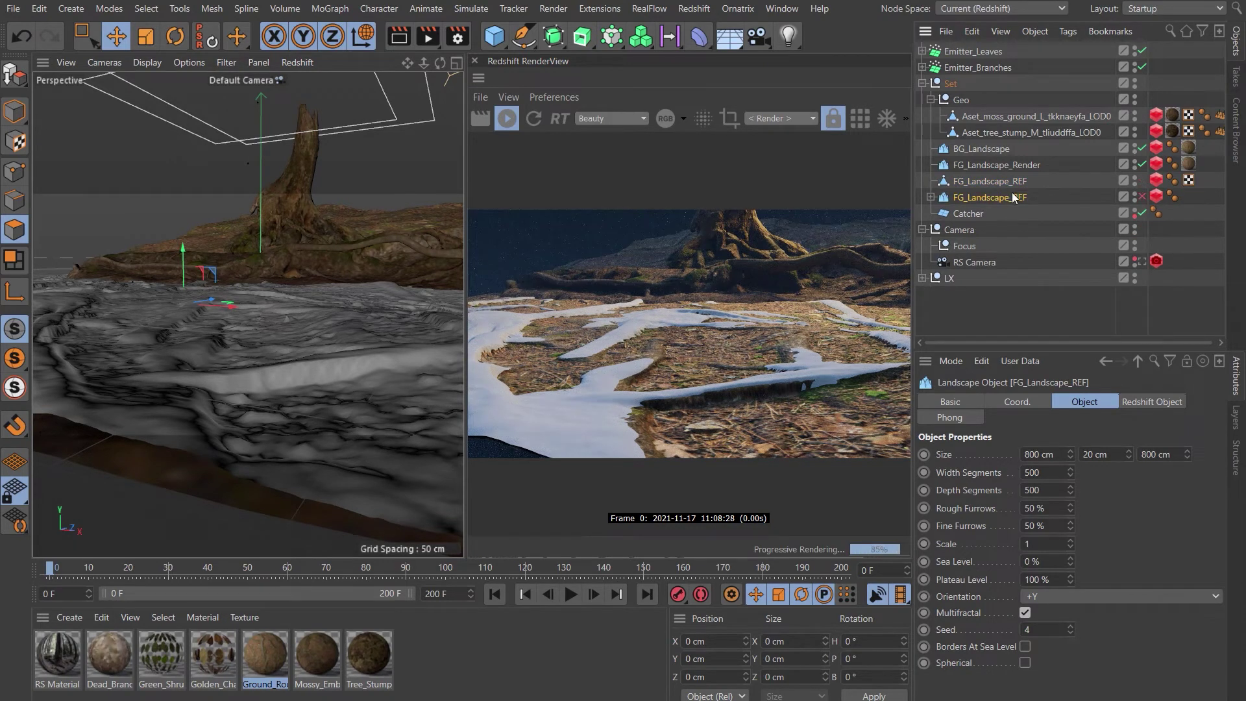
pyautogui.moveTo(994, 197); pyautogui.dragTo(1003, 177)
pyautogui.press('BackSpace')
pyautogui.press('BackSpace')
pyautogui.press('BackSpace')
pyautogui.write('Collider')
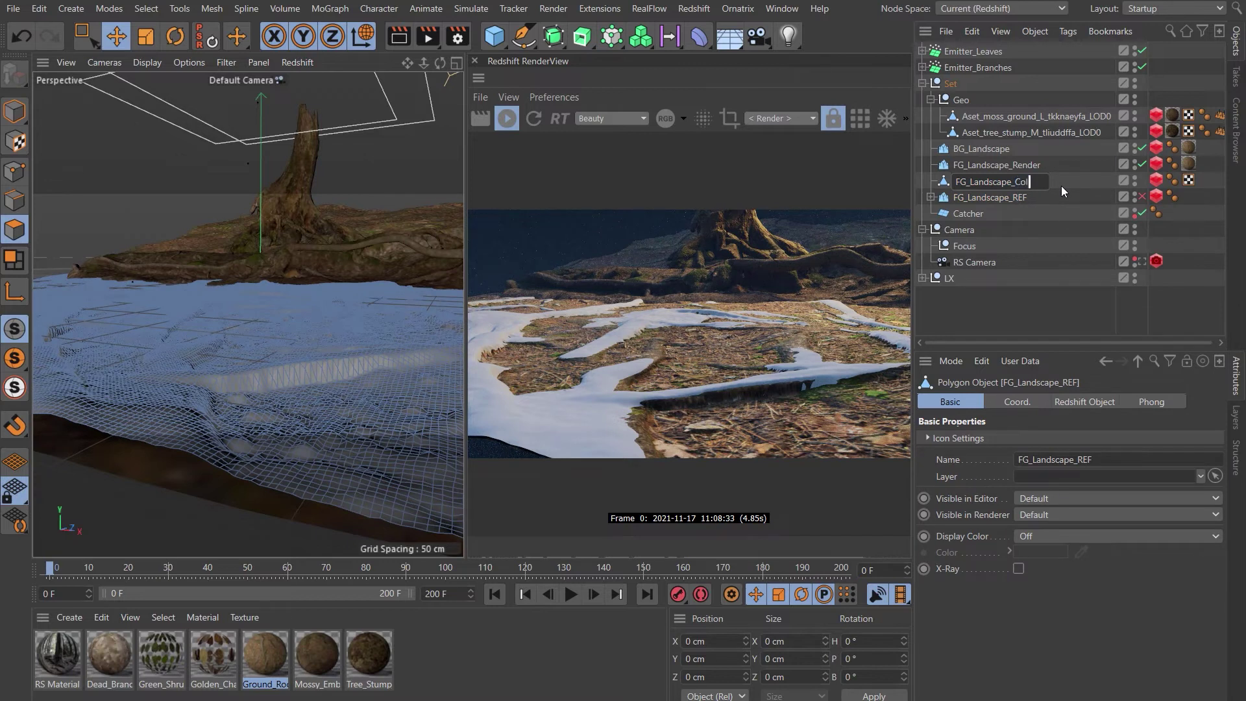
pyautogui.press('Return')
pyautogui.scroll(-5, 318, 353)
pyautogui.keyDown('alt'); pyautogui.moveTo(340, 361); pyautogui.dragTo(279, 360); pyautogui.keyUp('alt')
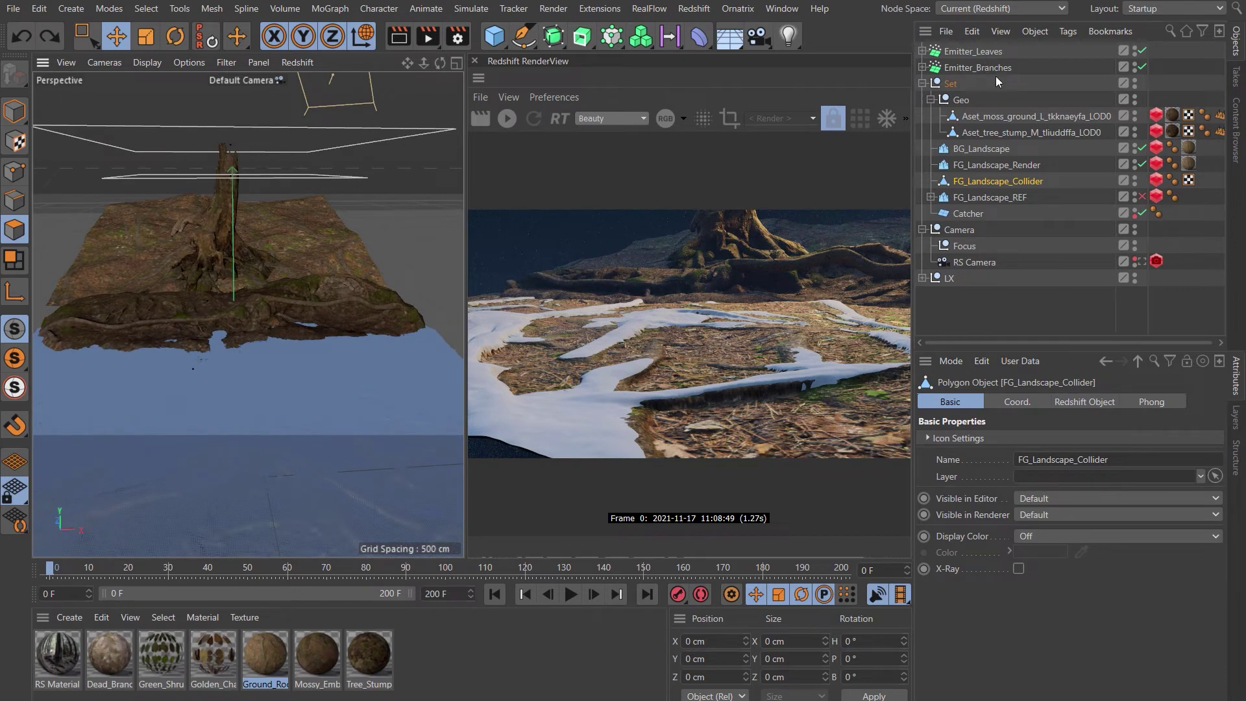
# Give both Emitter_Leaves and Emitter_Branches a Dynamics Body tag with 0% bounce
pyautogui.click(968, 51)
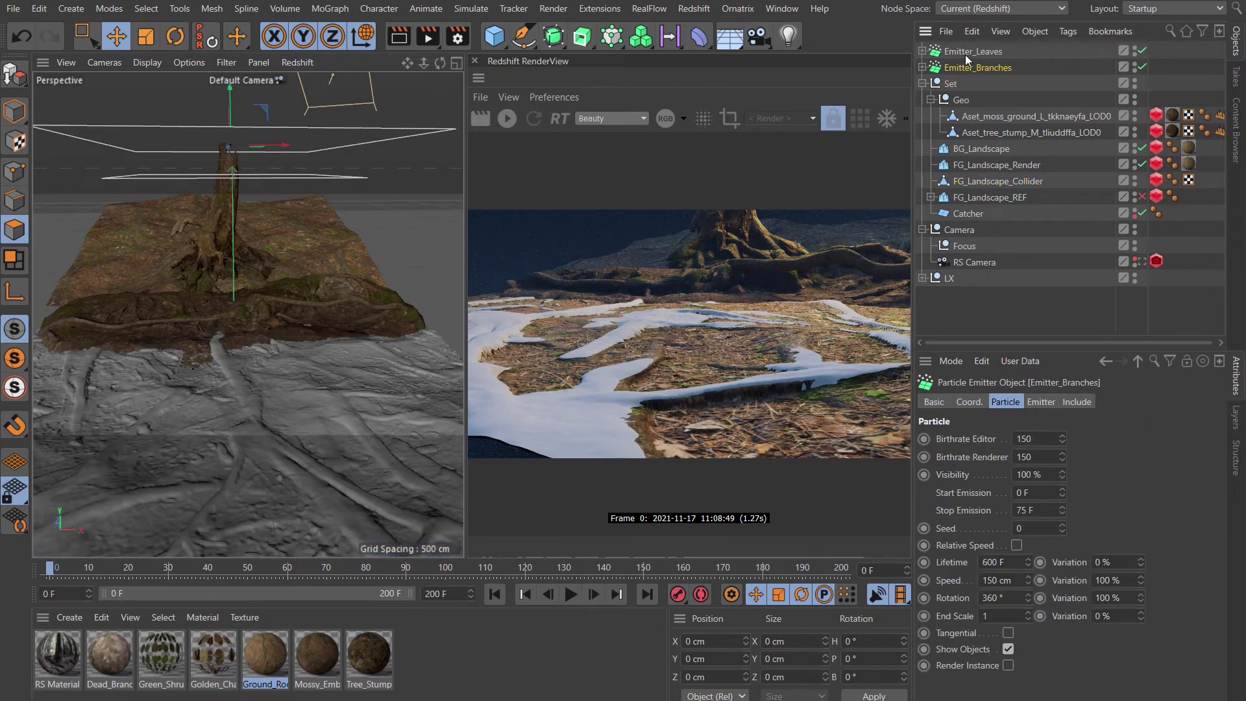
pyautogui.keyDown('ctrl'); pyautogui.click(965, 69); pyautogui.keyUp('ctrl')
pyautogui.rightClick(964, 52)
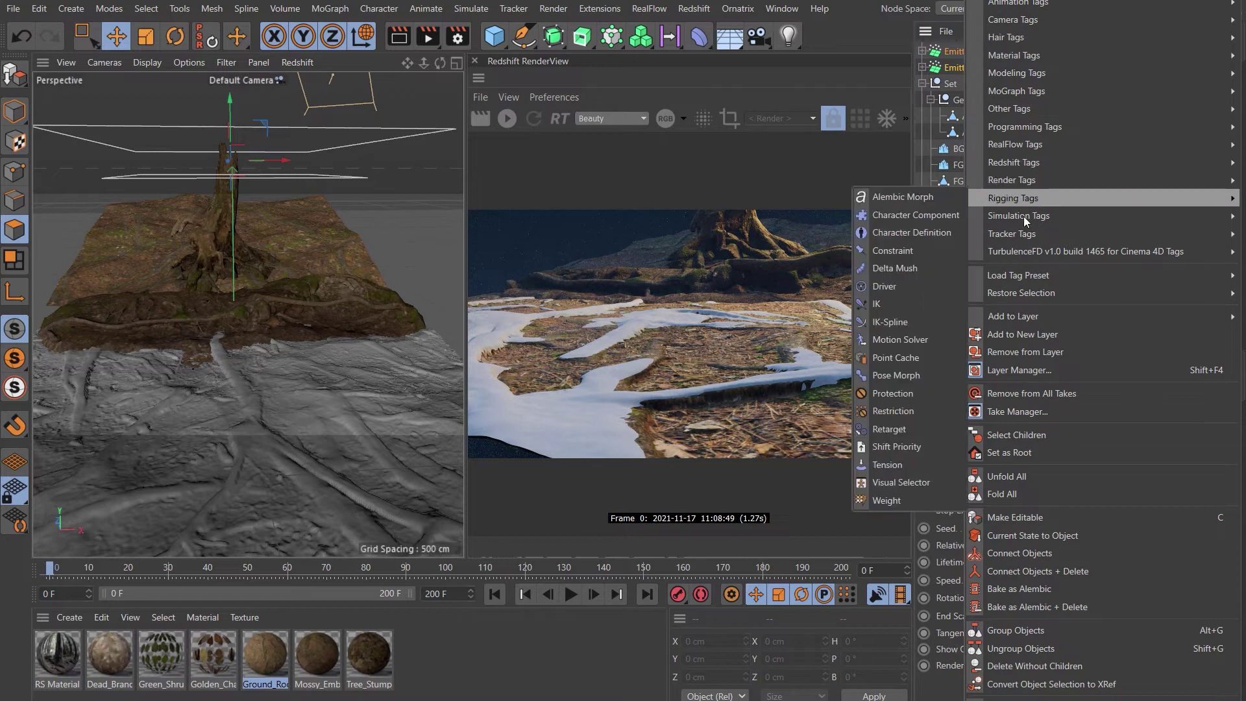
pyautogui.moveTo(1014, 216)
pyautogui.click(930, 216)
pyautogui.click(984, 402)
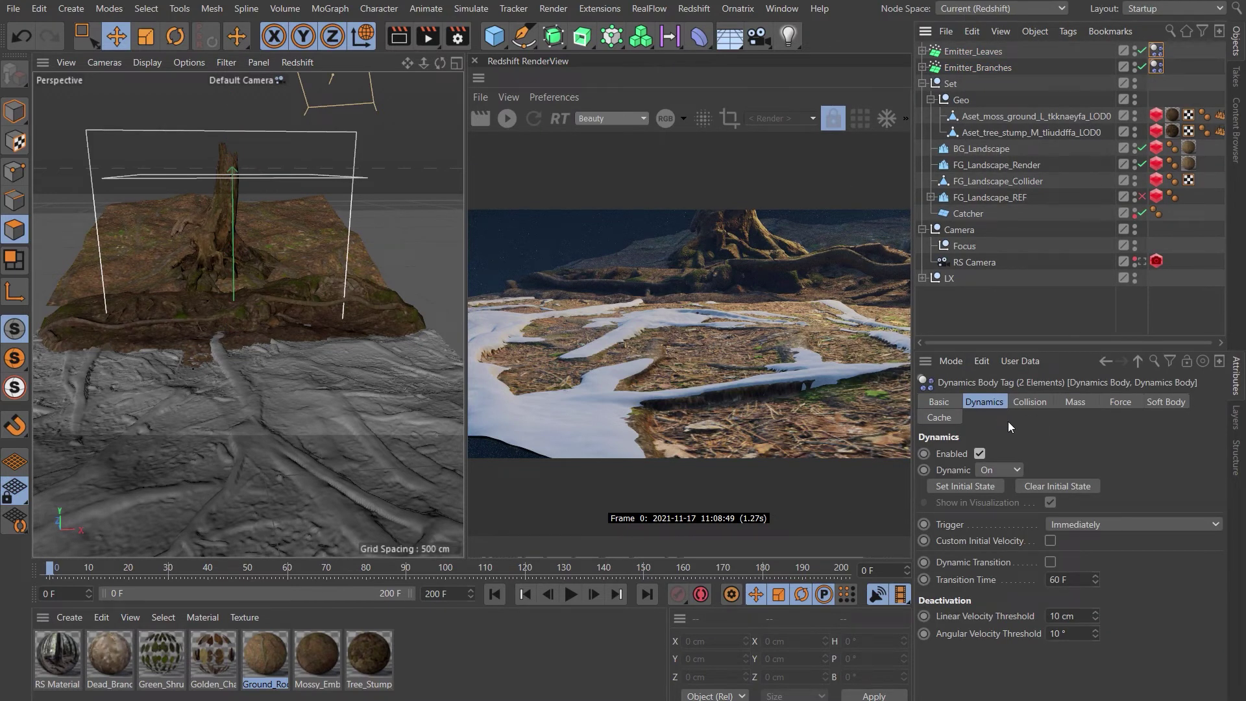
pyautogui.click(1035, 402)
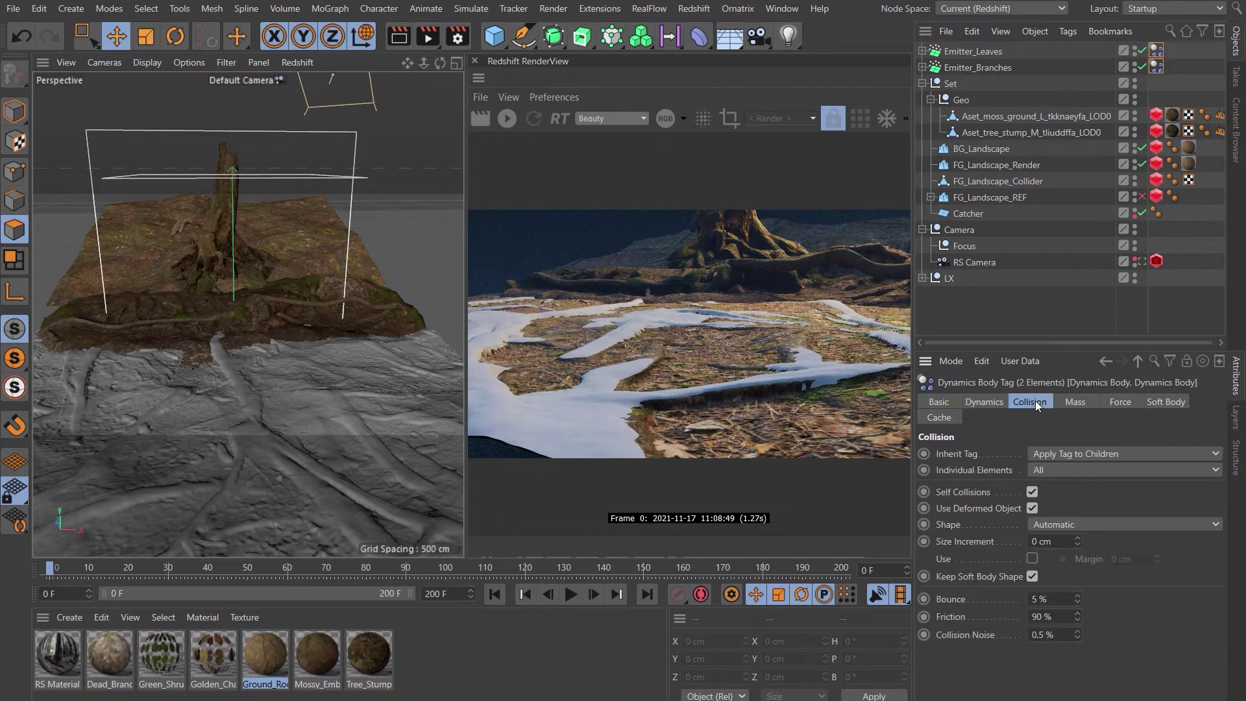
pyautogui.doubleClick(1036, 600)
pyautogui.write('0')
pyautogui.press('Tab')
# Select the moss ground, tree stump, BG_Landscape and FG_Landscape_Collider for collider tagging
pyautogui.click(998, 120)
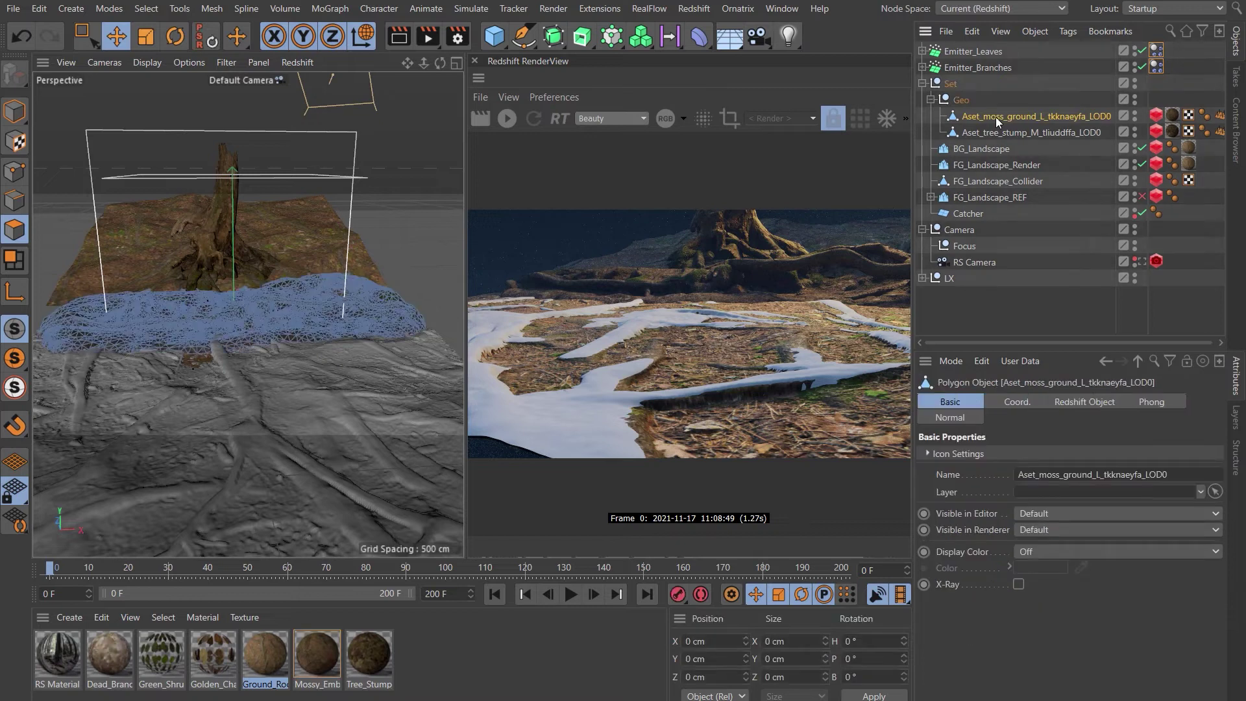
pyautogui.keyDown('ctrl'); pyautogui.click(996, 130); pyautogui.keyUp('ctrl')
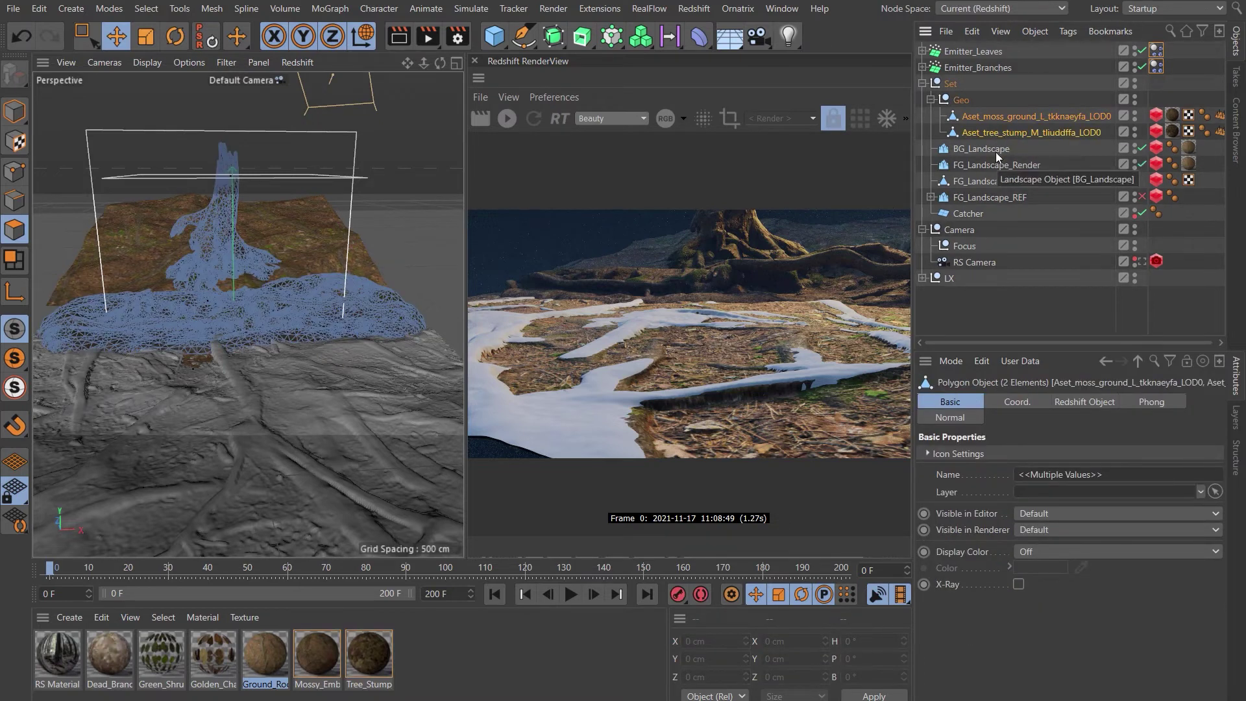
pyautogui.keyDown('ctrl'); pyautogui.click(977, 153); pyautogui.keyUp('ctrl')
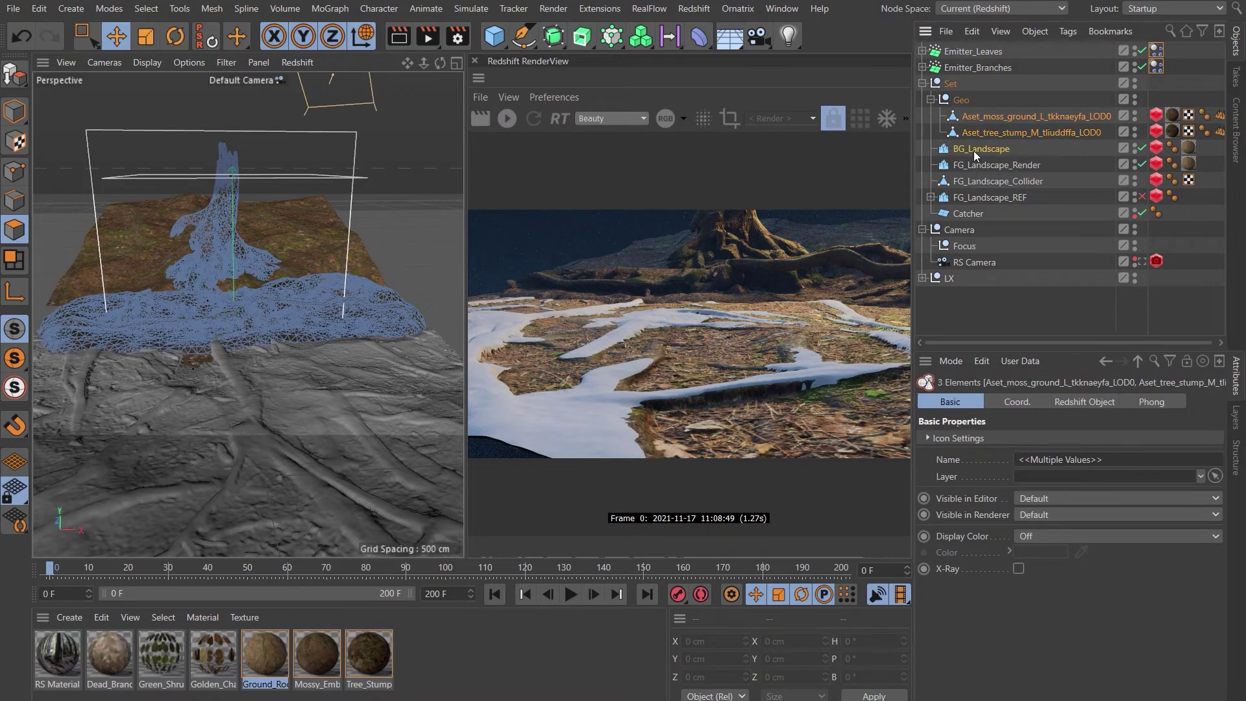
pyautogui.keyDown('ctrl'); pyautogui.click(998, 181); pyautogui.keyUp('ctrl')
pyautogui.rightClick(998, 182)
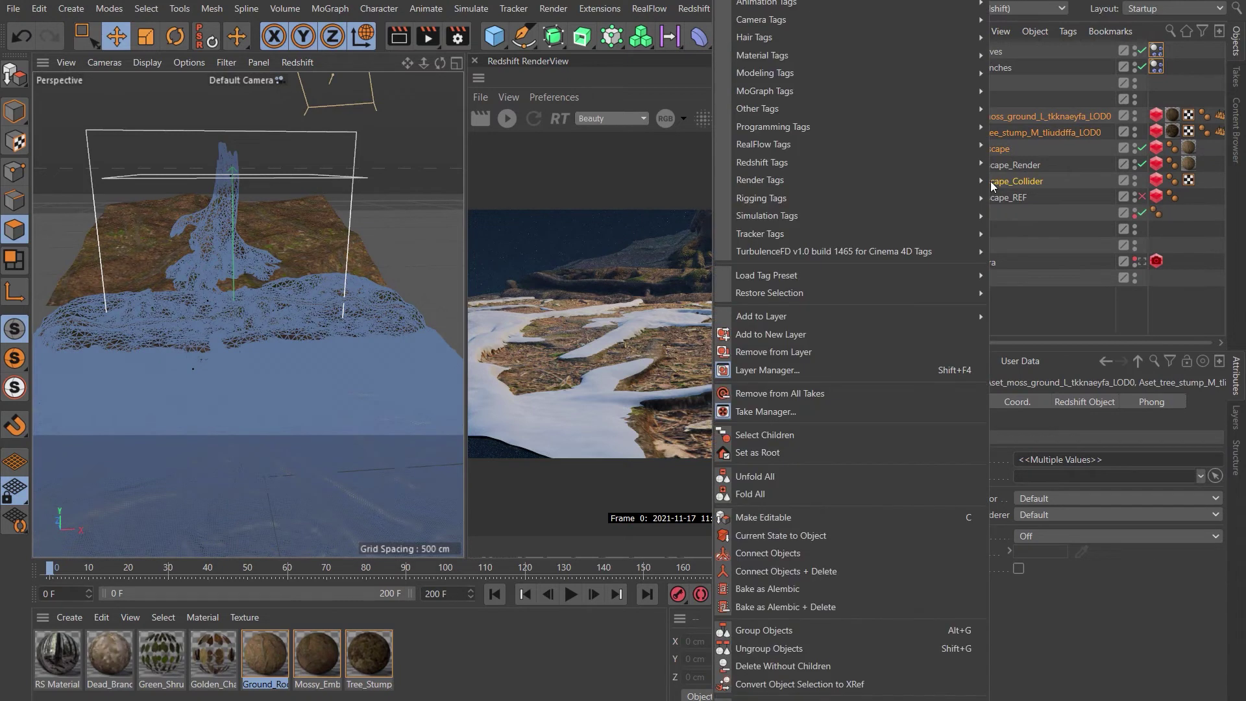
# Add Collider Body tags, rotate Emitter_Branches to -95° heading, and play the simulation
pyautogui.click(1027, 250)
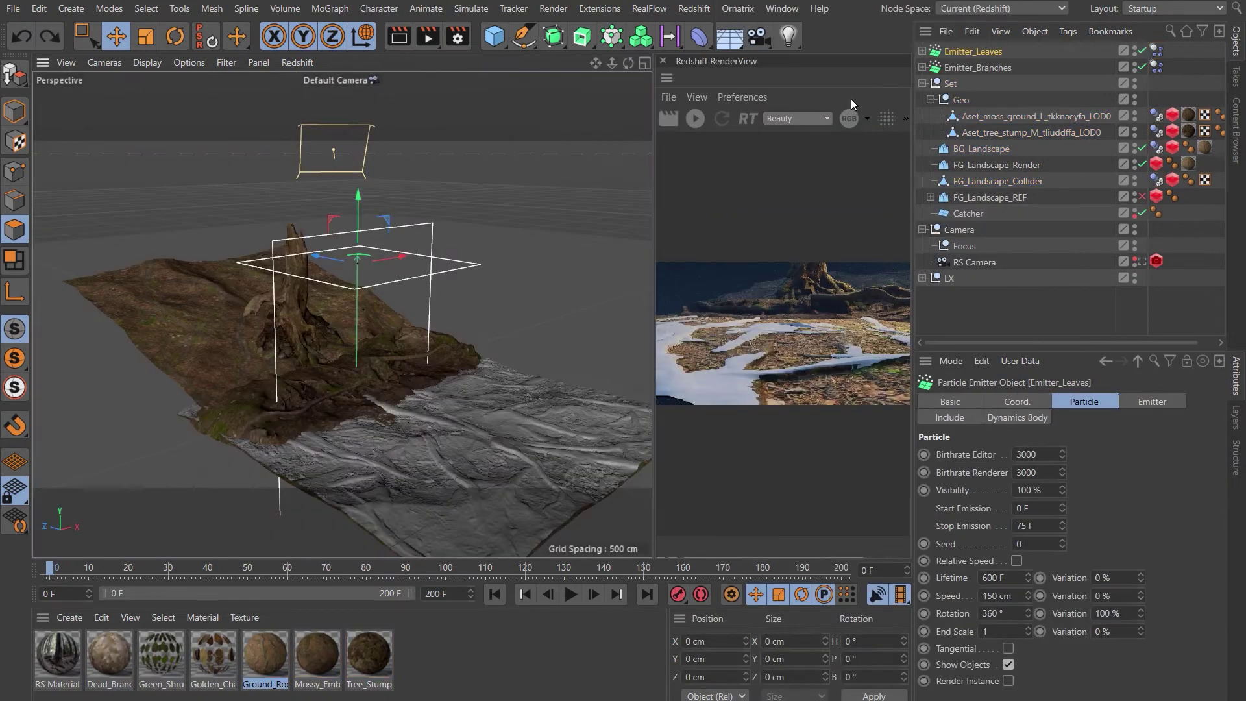
pyautogui.click(961, 70)
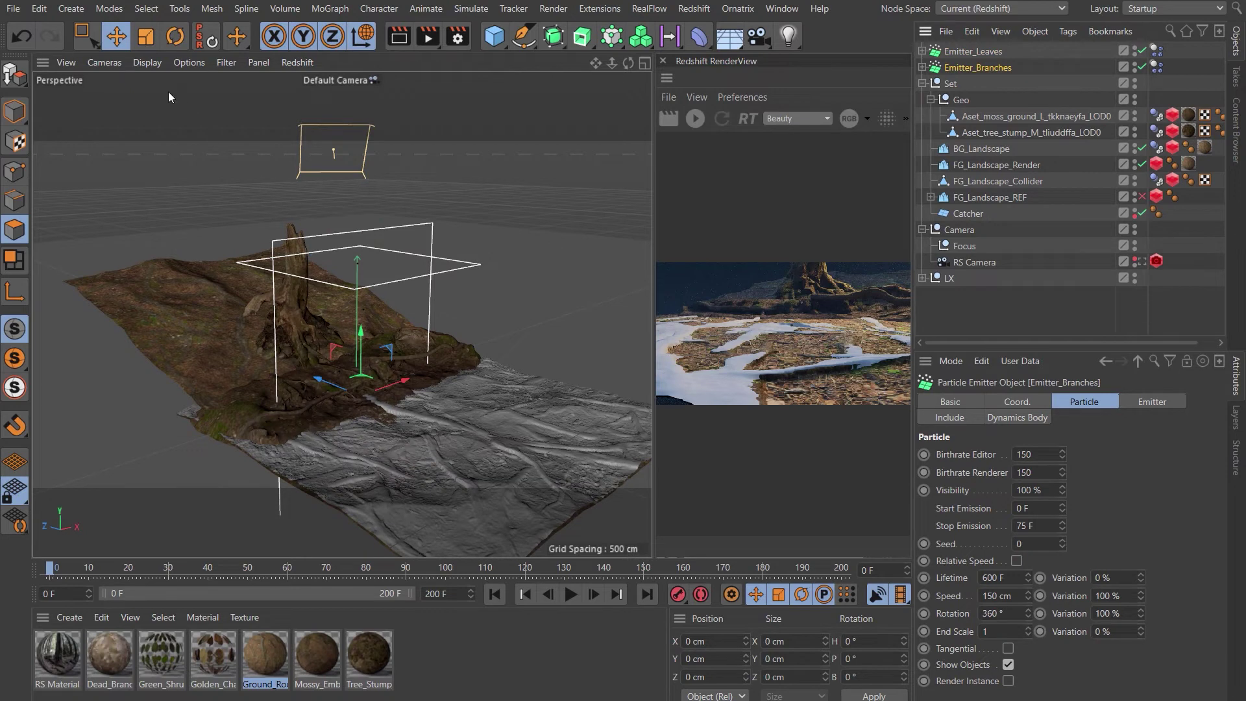
pyautogui.click(170, 44)
pyautogui.moveTo(369, 364); pyautogui.dragTo(330, 306)
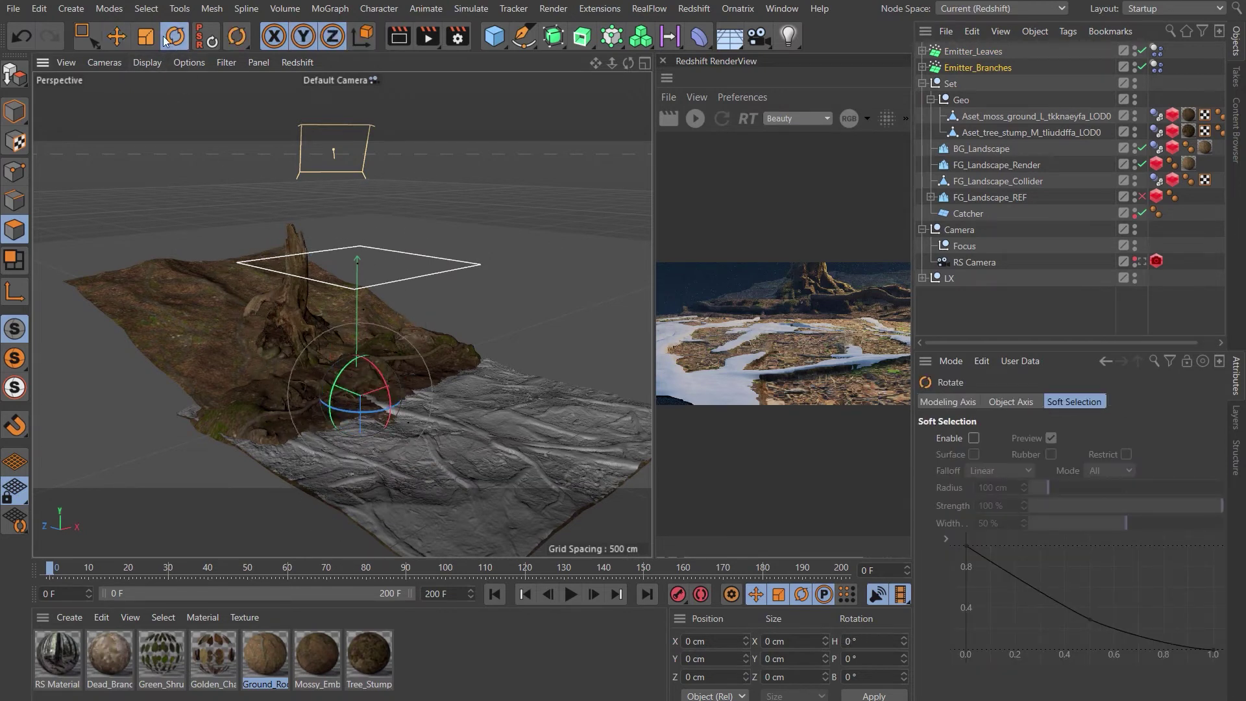
pyautogui.click(111, 42)
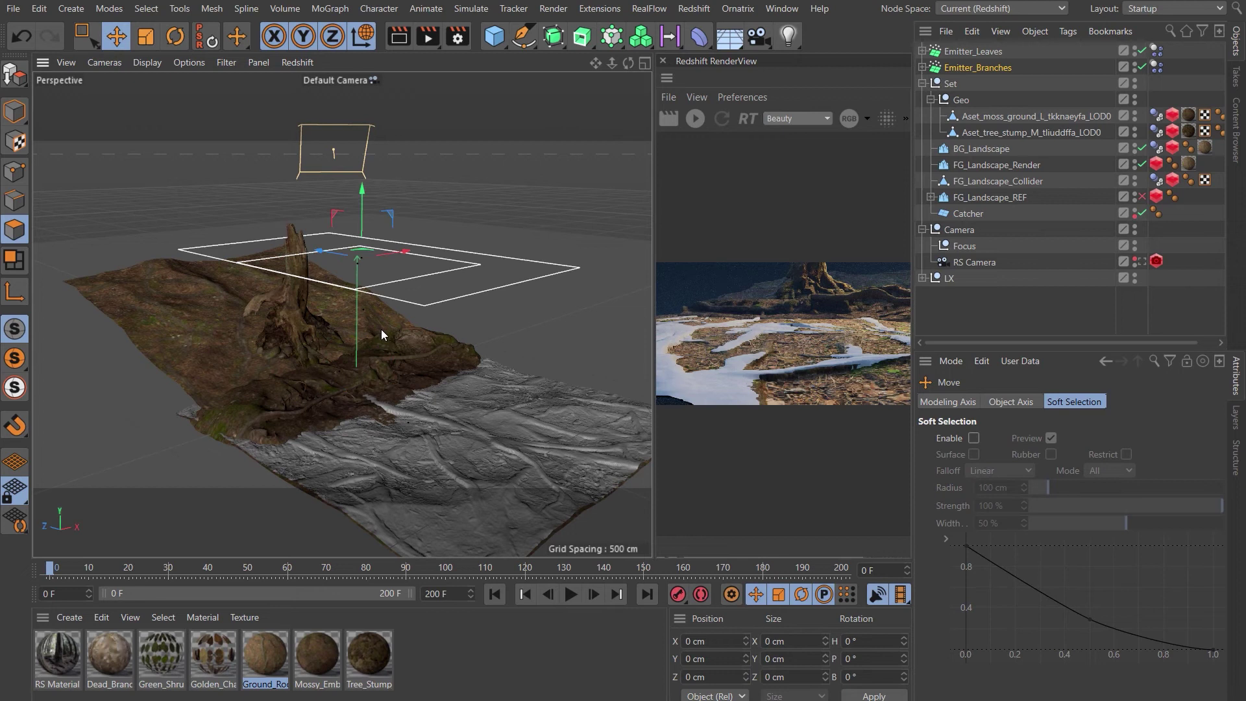
pyautogui.click(975, 66)
pyautogui.click(571, 595)
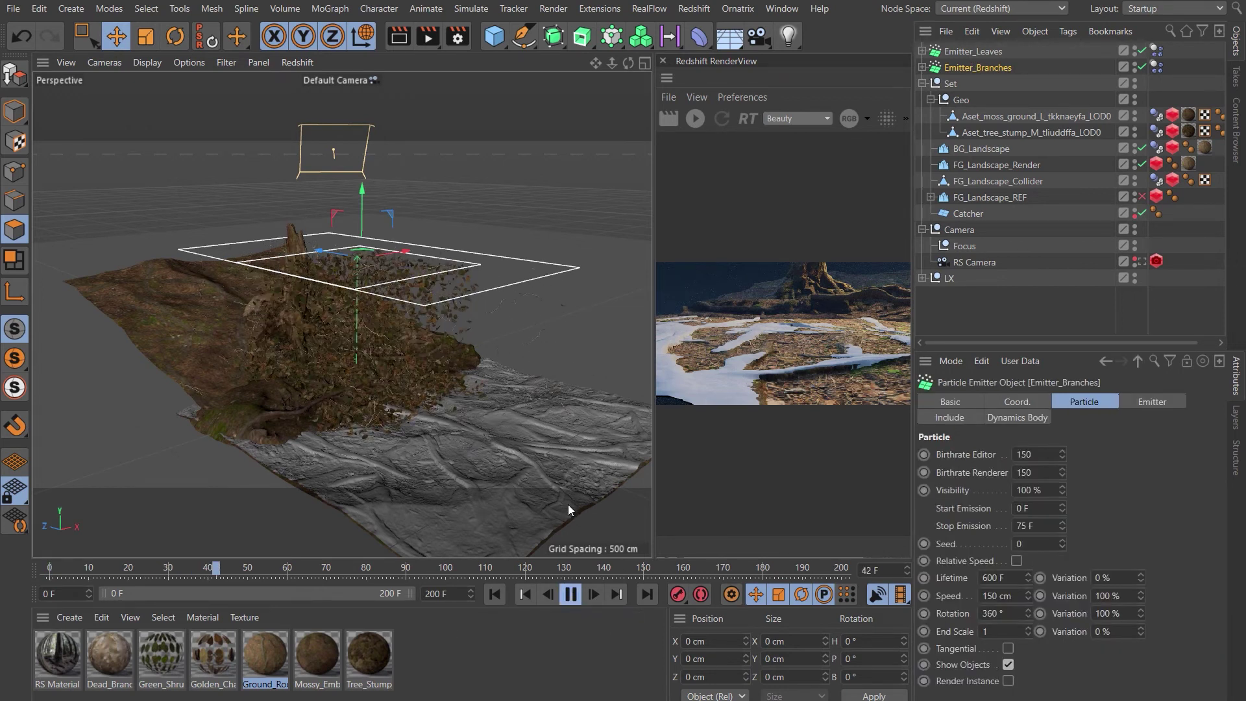
# Rewind, bake both Dynamics Body tags' caches, and scrub to frames 89 and 136
pyautogui.click(571, 595)
pyautogui.click(494, 594)
pyautogui.click(1157, 51)
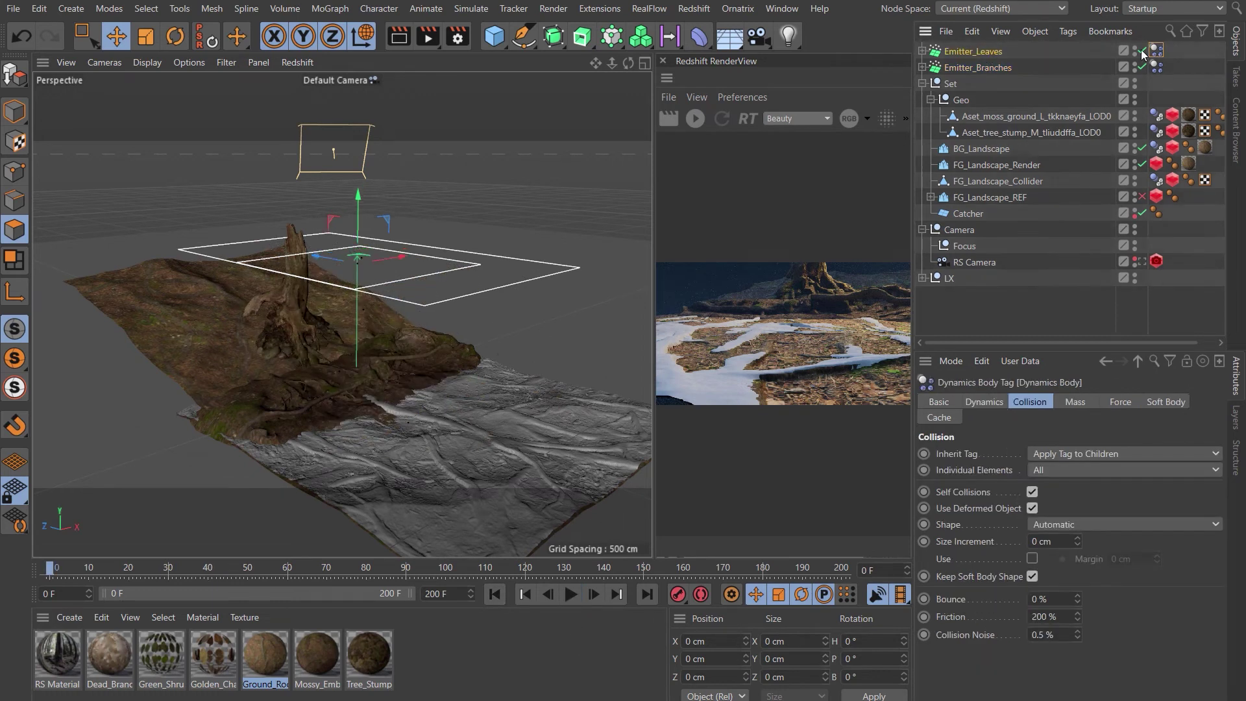
pyautogui.keyDown('ctrl'); pyautogui.click(1156, 67); pyautogui.keyUp('ctrl')
pyautogui.click(941, 418)
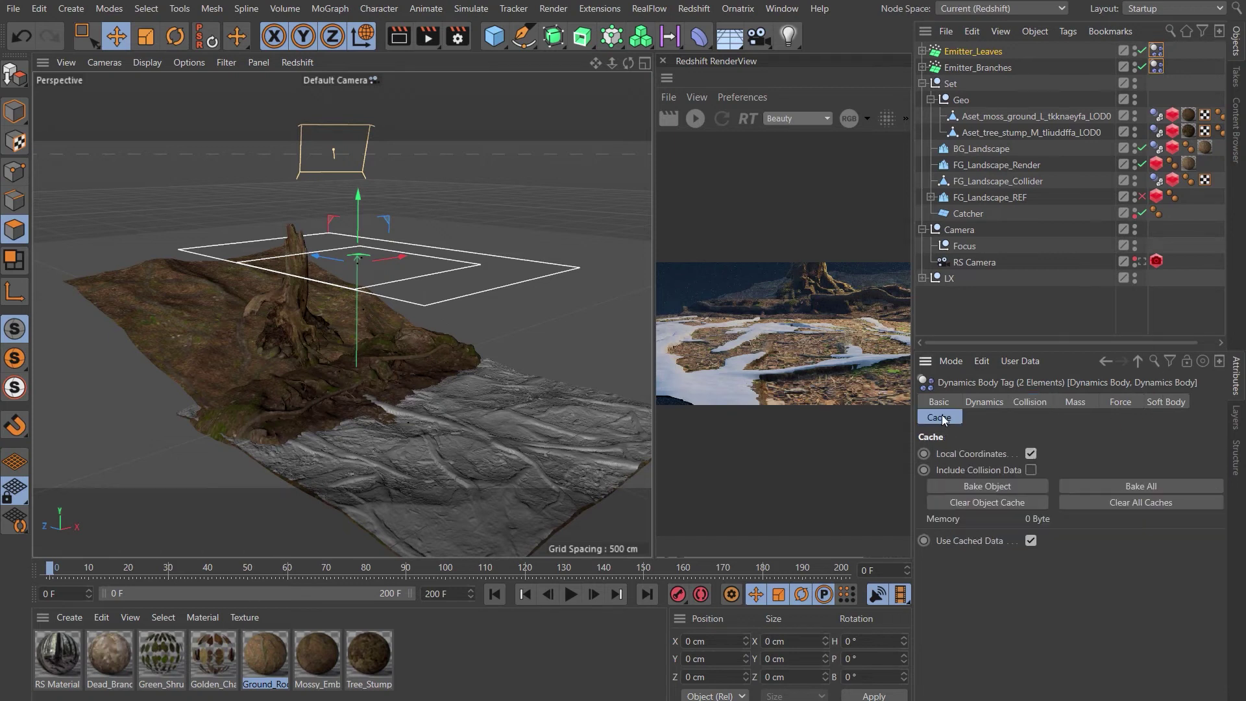
pyautogui.click(987, 487)
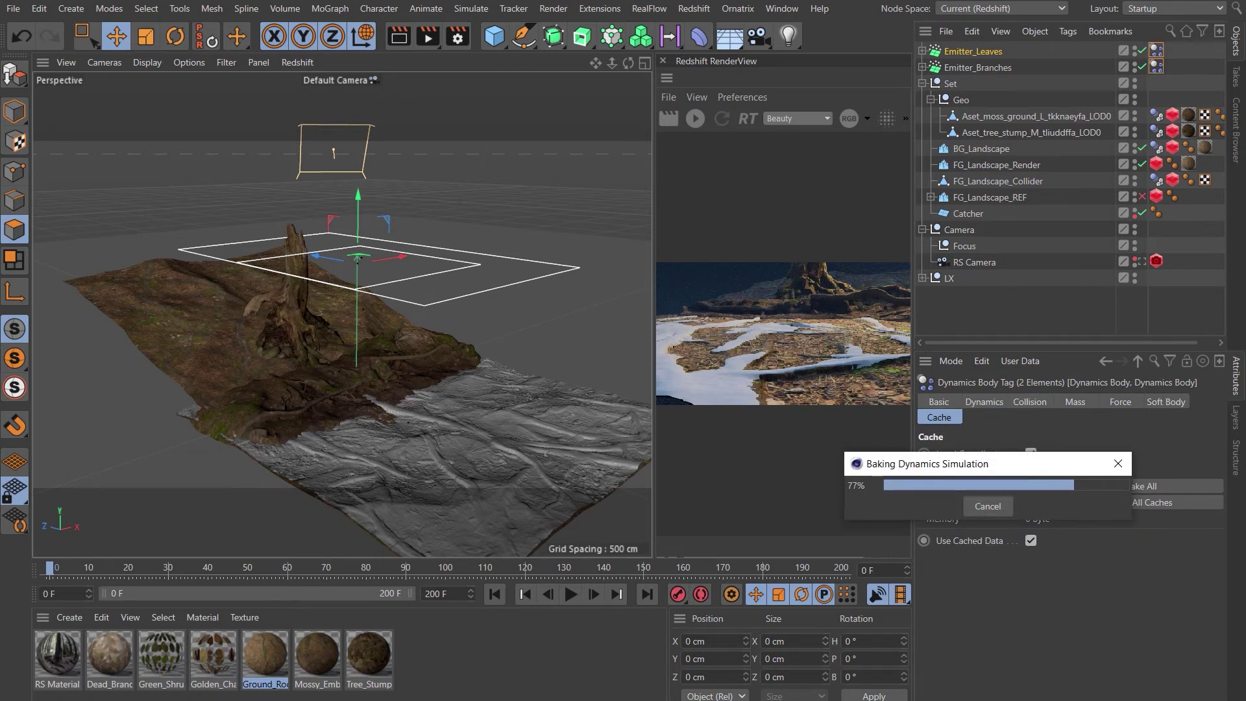
pyautogui.click(402, 566)
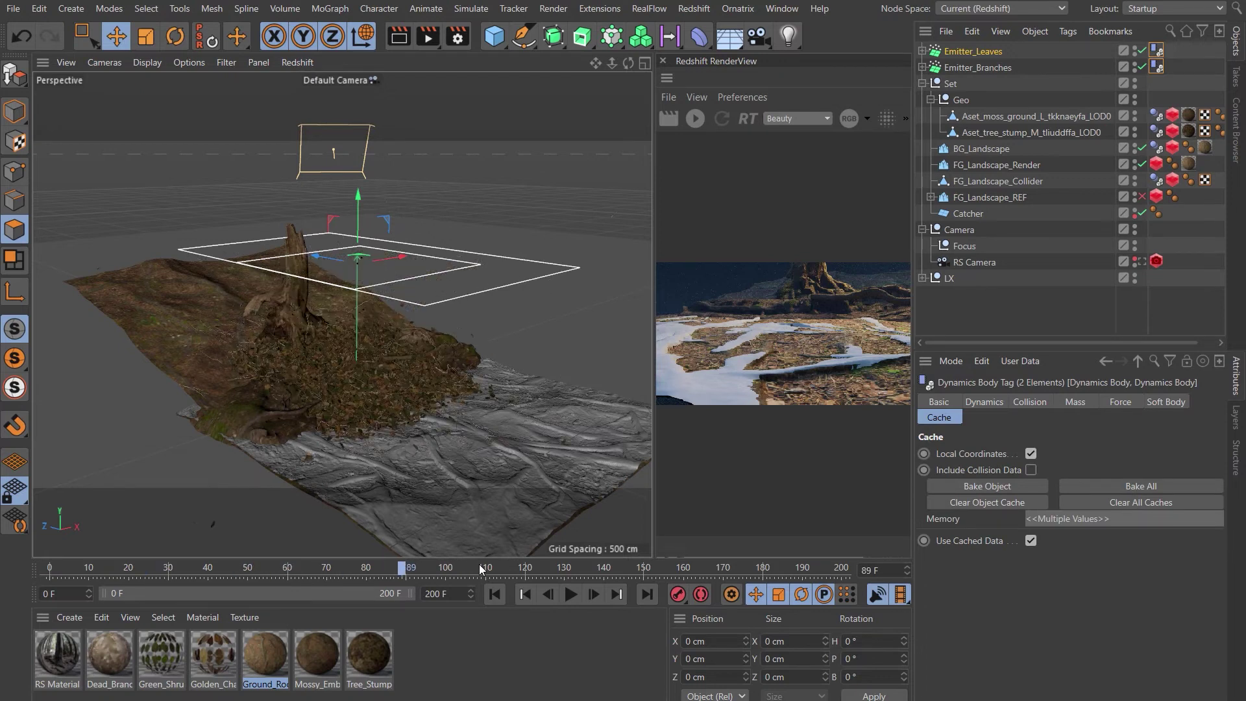
pyautogui.moveTo(479, 563); pyautogui.dragTo(835, 570)
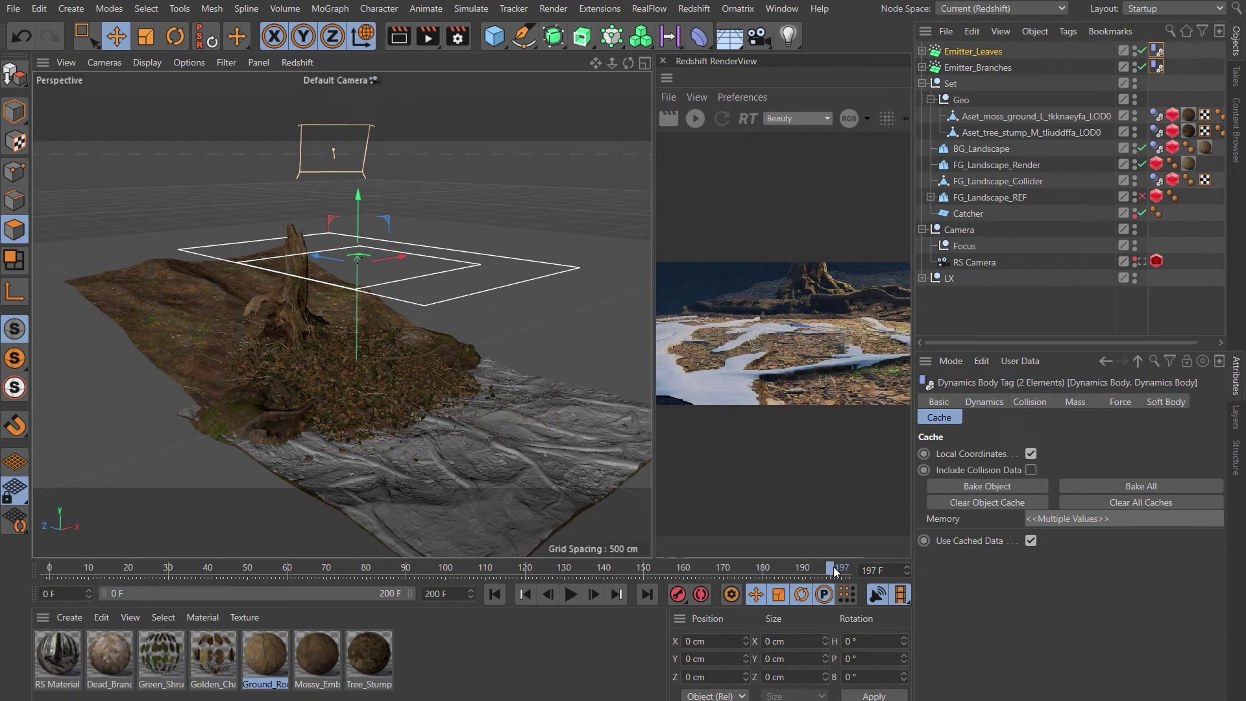
# Freeze both emitters with Current State to Object and group them as 'Emitters'
pyautogui.keyDown('shift'); pyautogui.click(964, 69); pyautogui.keyUp('shift')
pyautogui.rightClick(964, 54)
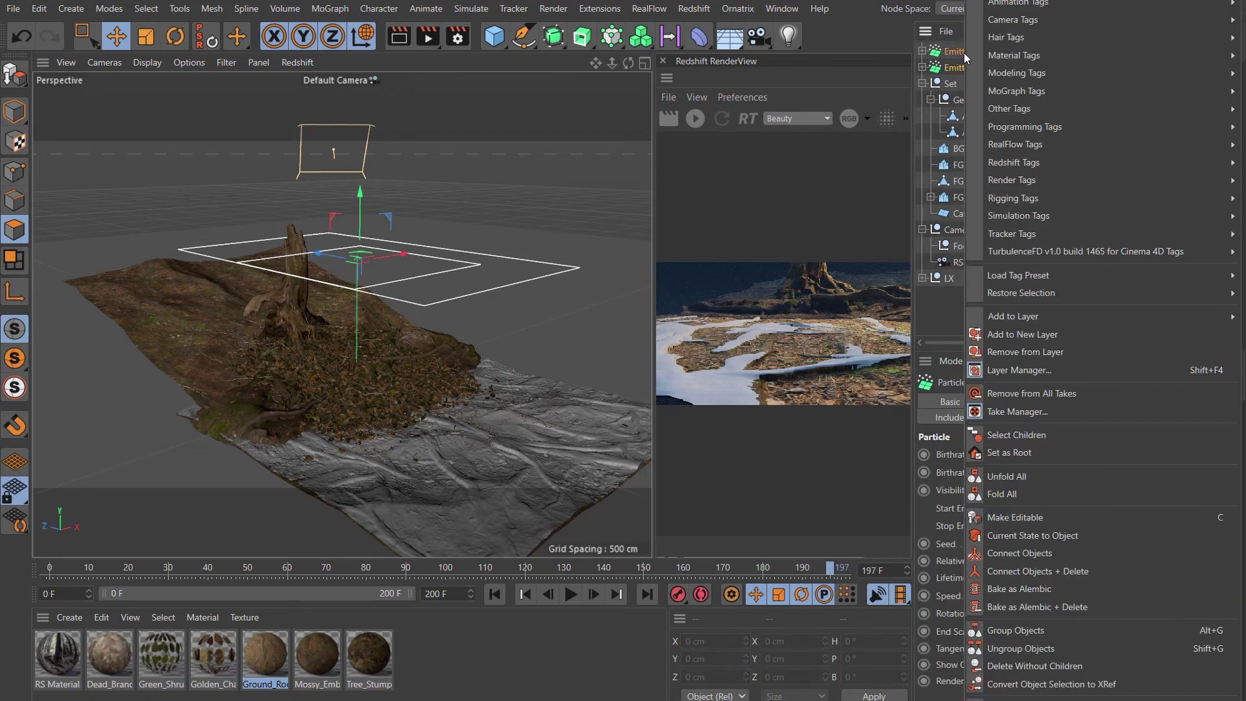
pyautogui.click(1029, 535)
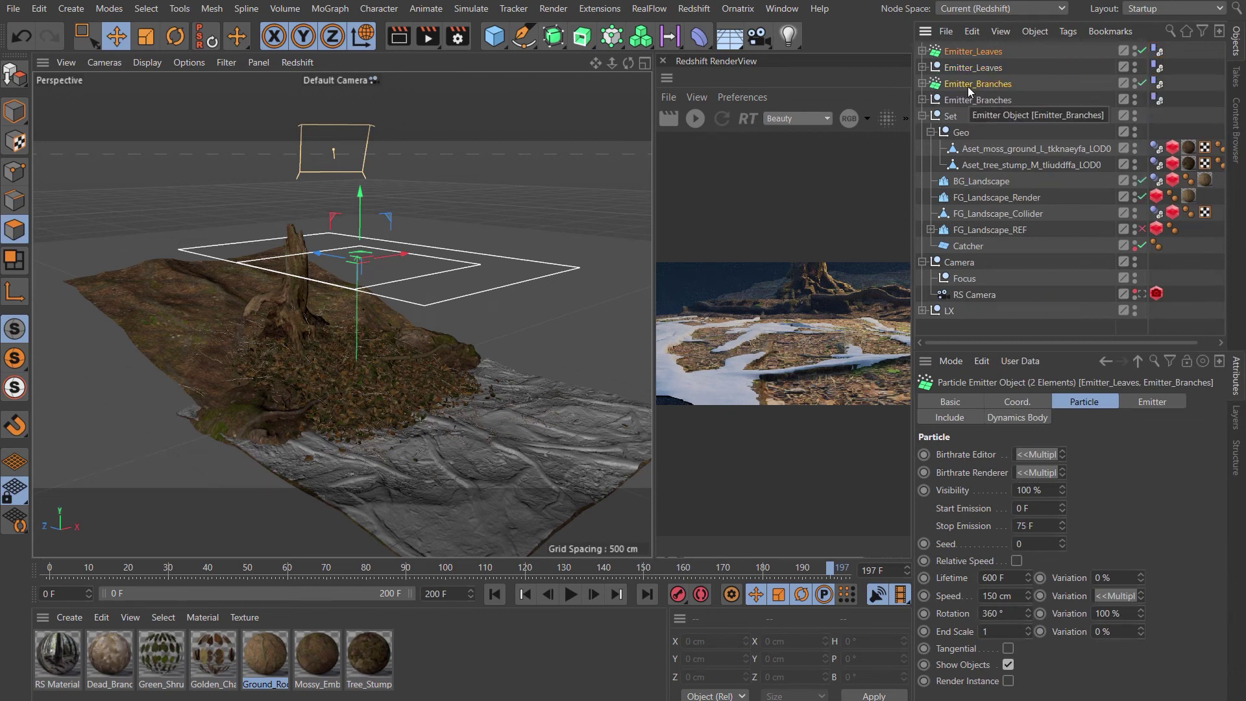
pyautogui.hotkey('alt', 'g')
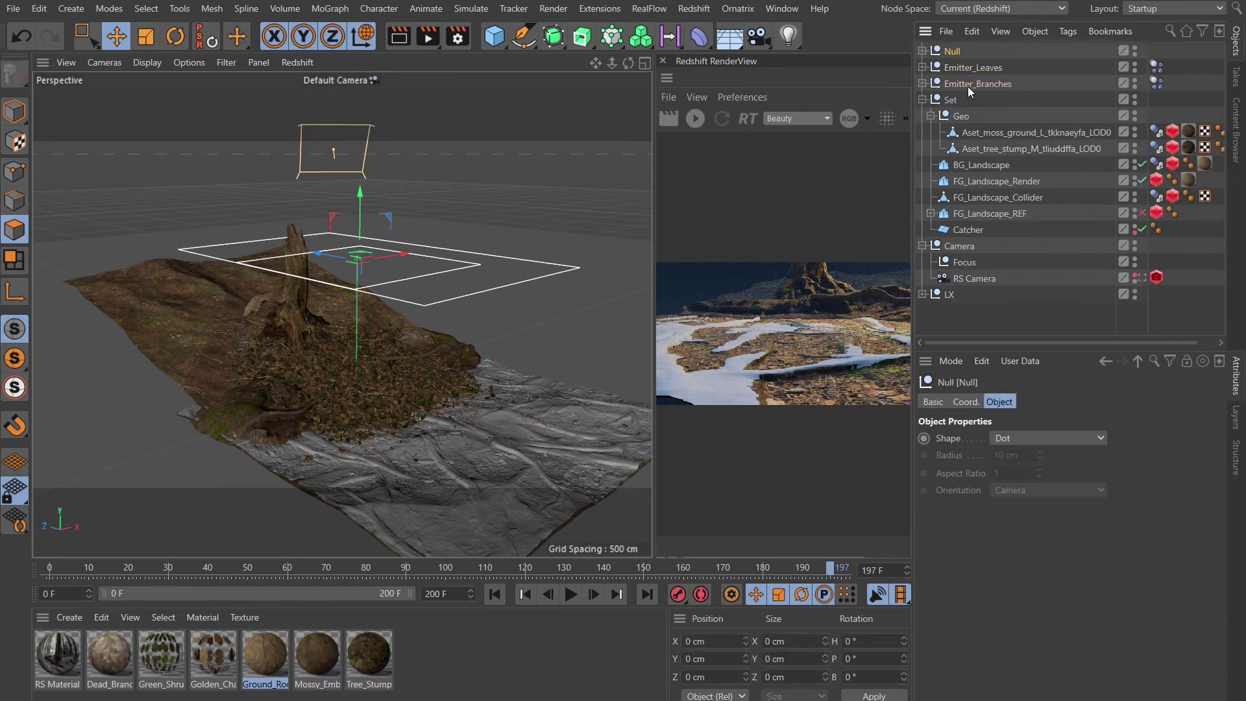
pyautogui.doubleClick(952, 52)
pyautogui.write('Emitters')
pyautogui.press('Return')
# Switch off Emitter_Leaves and move the Emitters group below LX
pyautogui.click(923, 51)
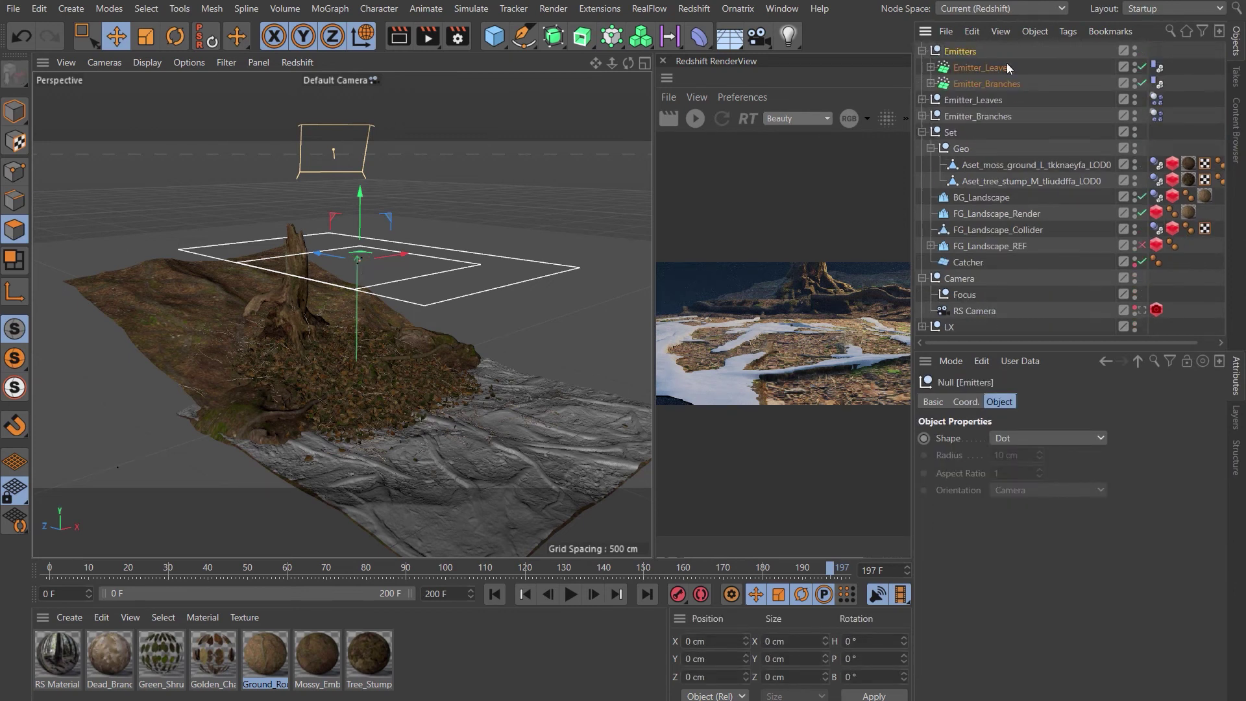
pyautogui.click(1143, 67)
pyautogui.click(923, 50)
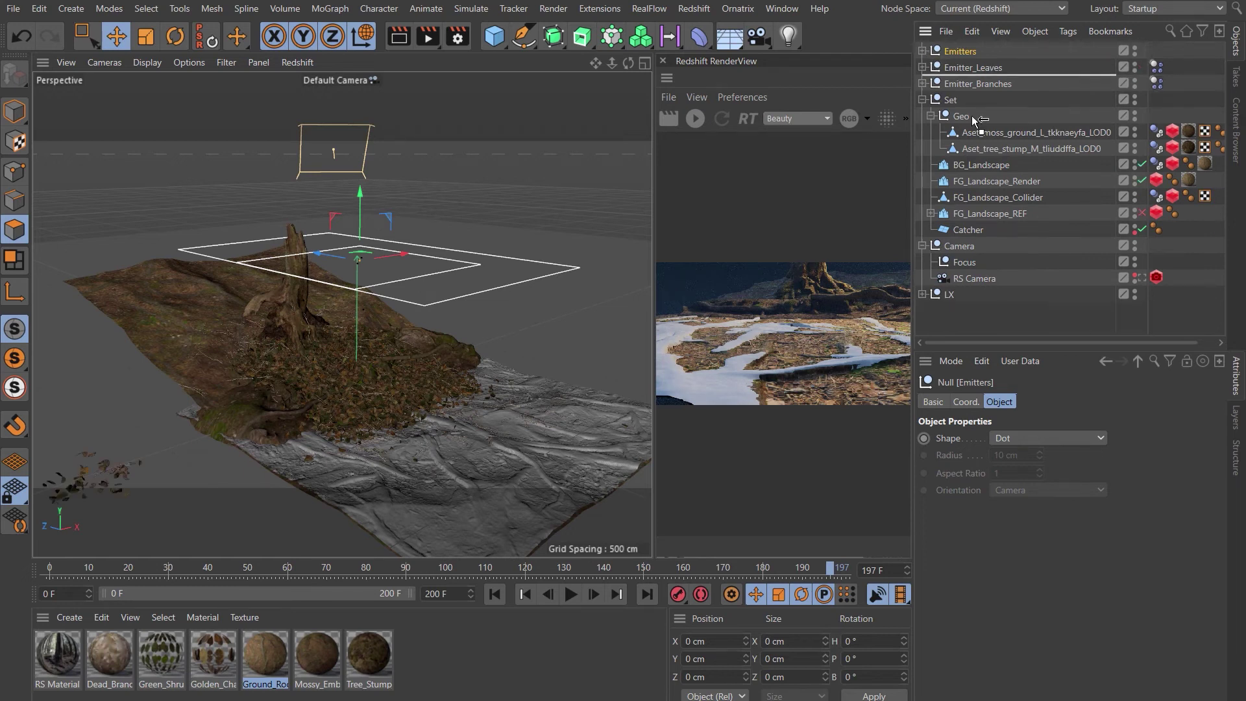
pyautogui.moveTo(960, 51); pyautogui.dragTo(954, 304)
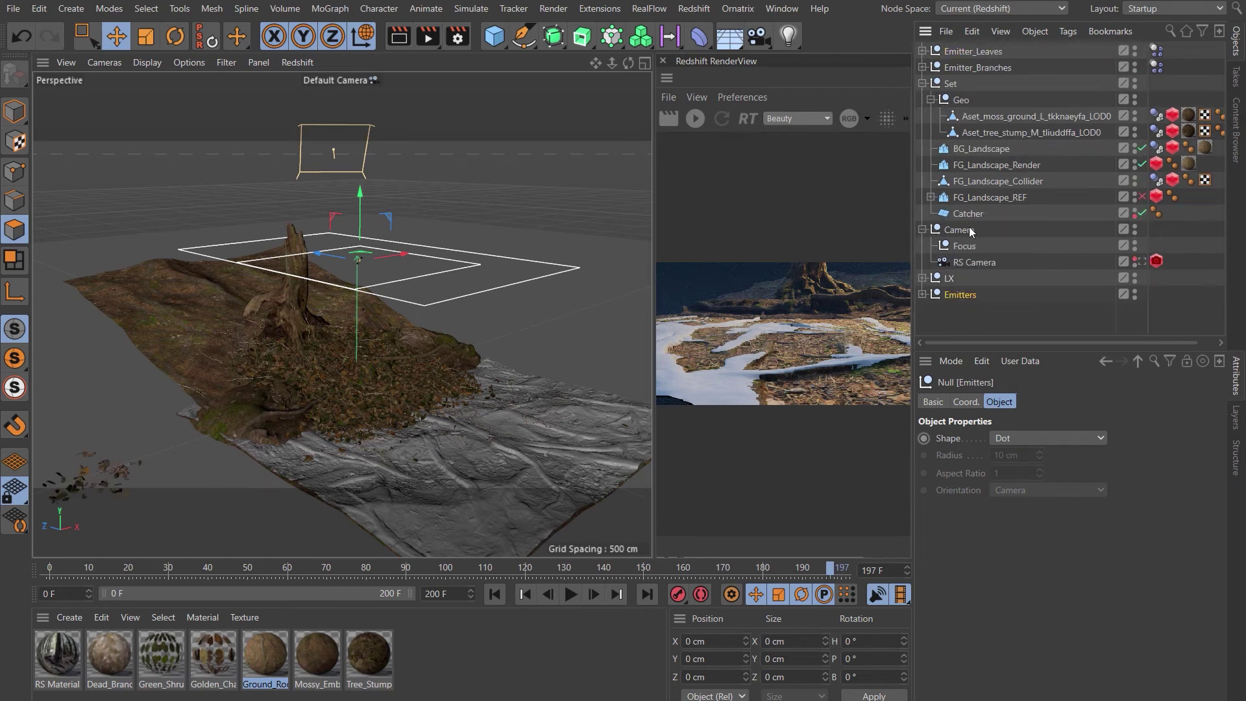
# Hide FG_Landscape_Collider from renders and delete both emitters' Dynamics Body tags
pyautogui.click(983, 181)
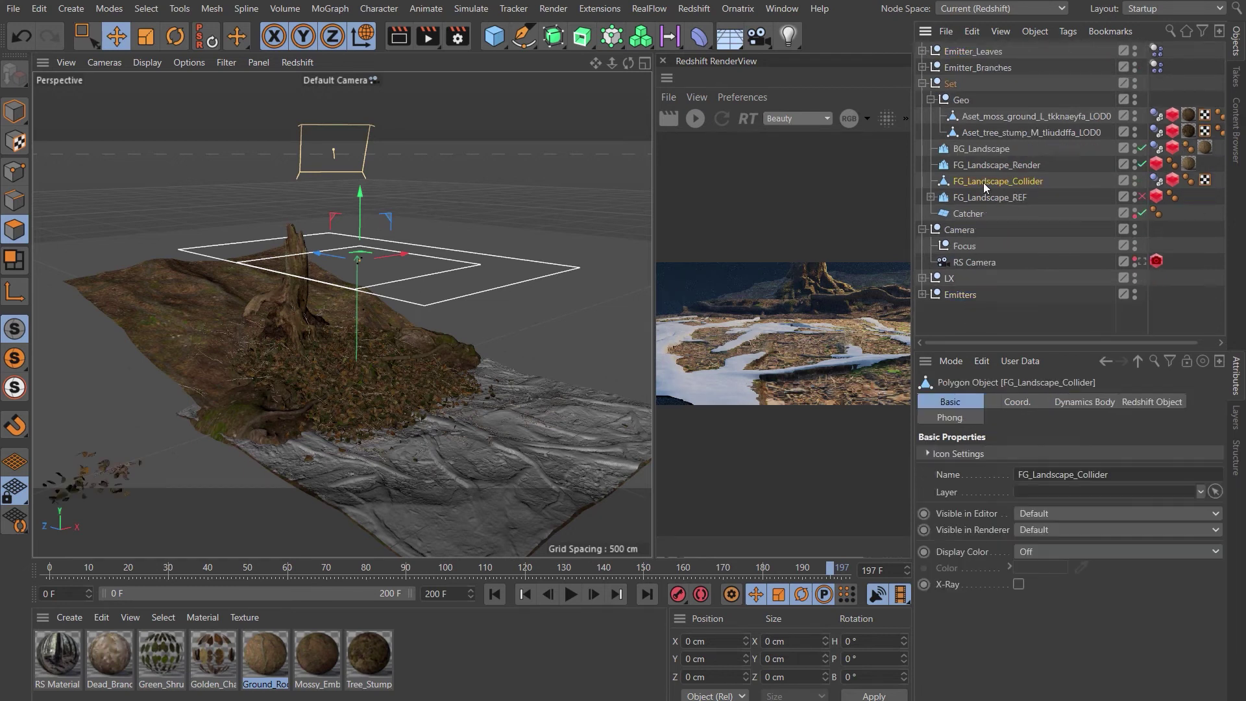
pyautogui.click(1135, 184)
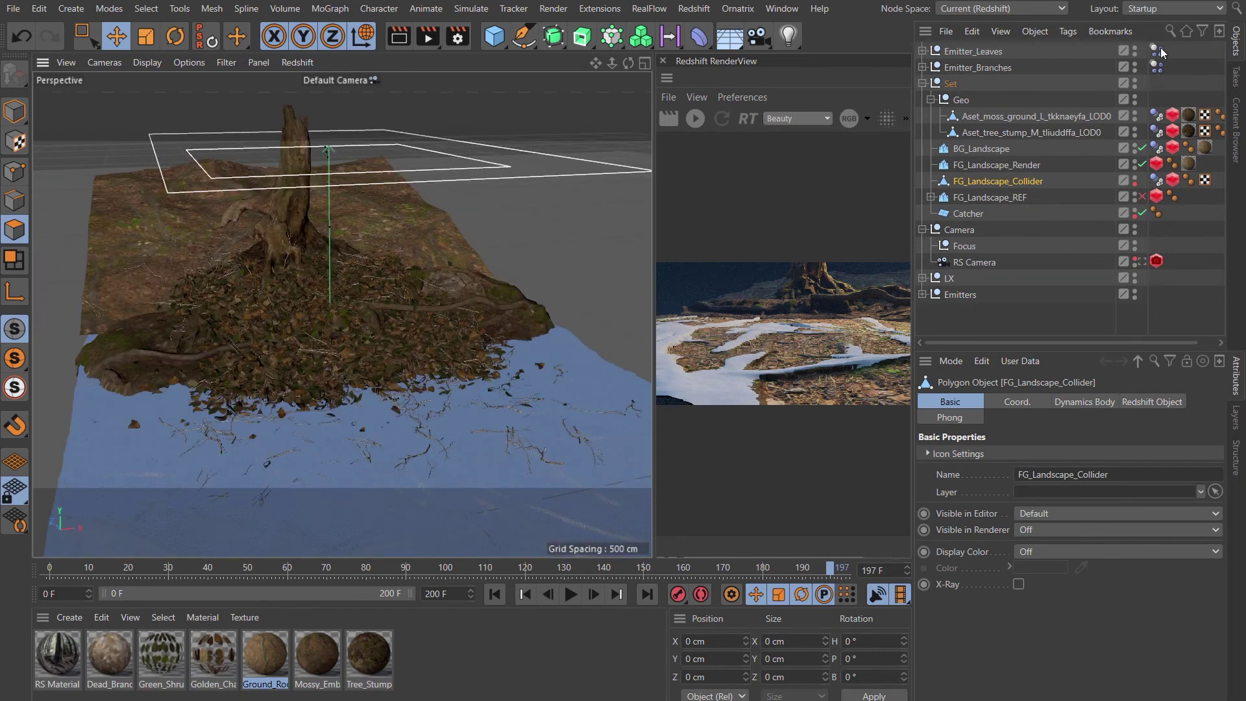
pyautogui.click(1155, 51)
pyautogui.keyDown('shift'); pyautogui.click(1157, 67); pyautogui.keyUp('shift')
pyautogui.press('Delete')
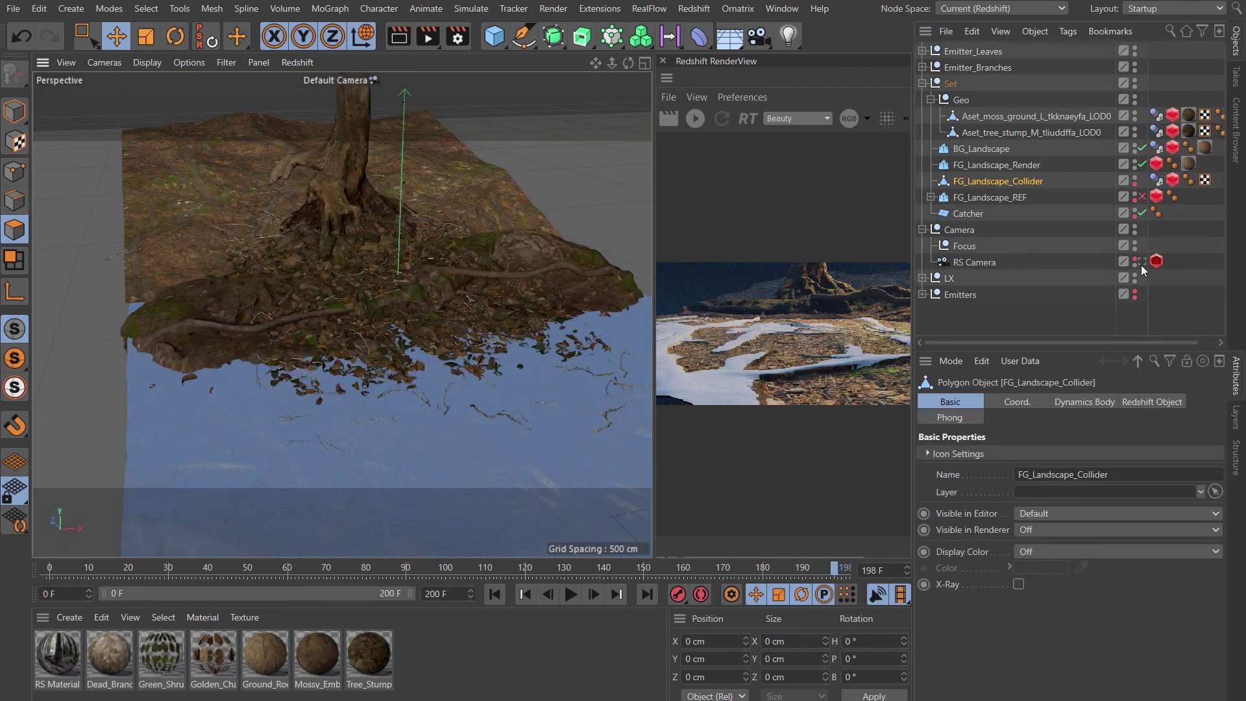
# Look through the RS Camera, select the Catcher plane, and zoom out to view the settled debris
pyautogui.click(1142, 262)
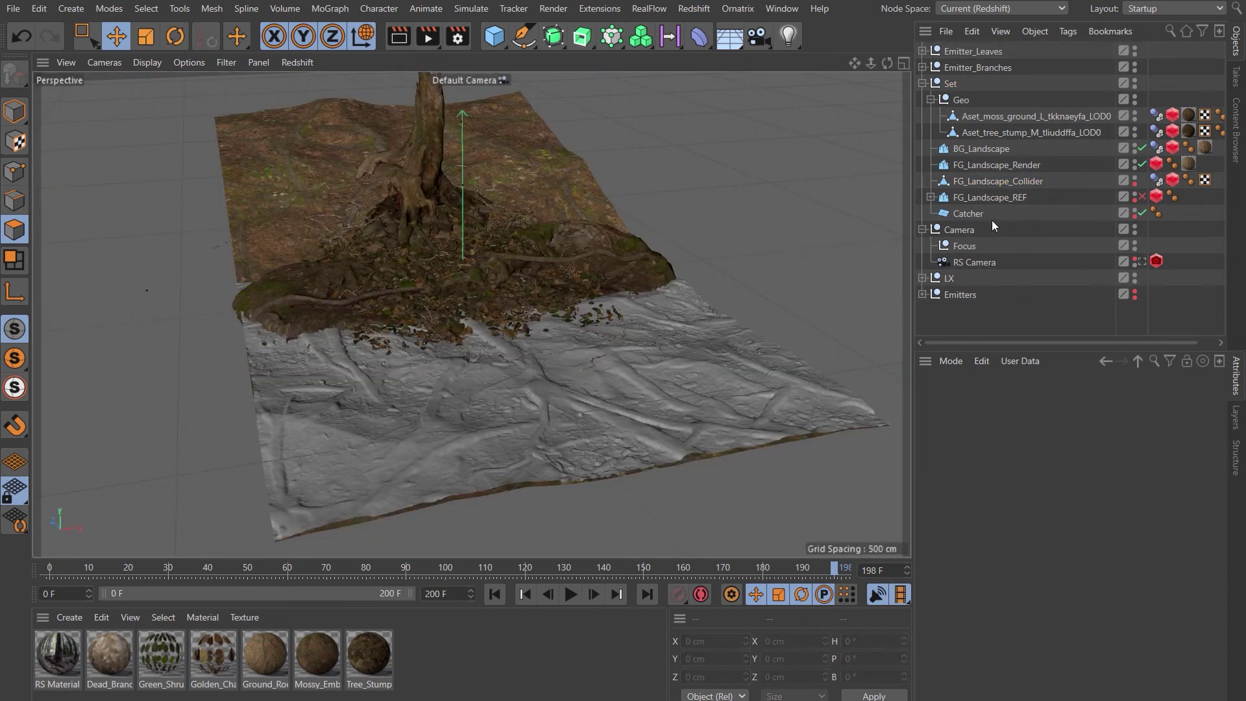
pyautogui.click(968, 213)
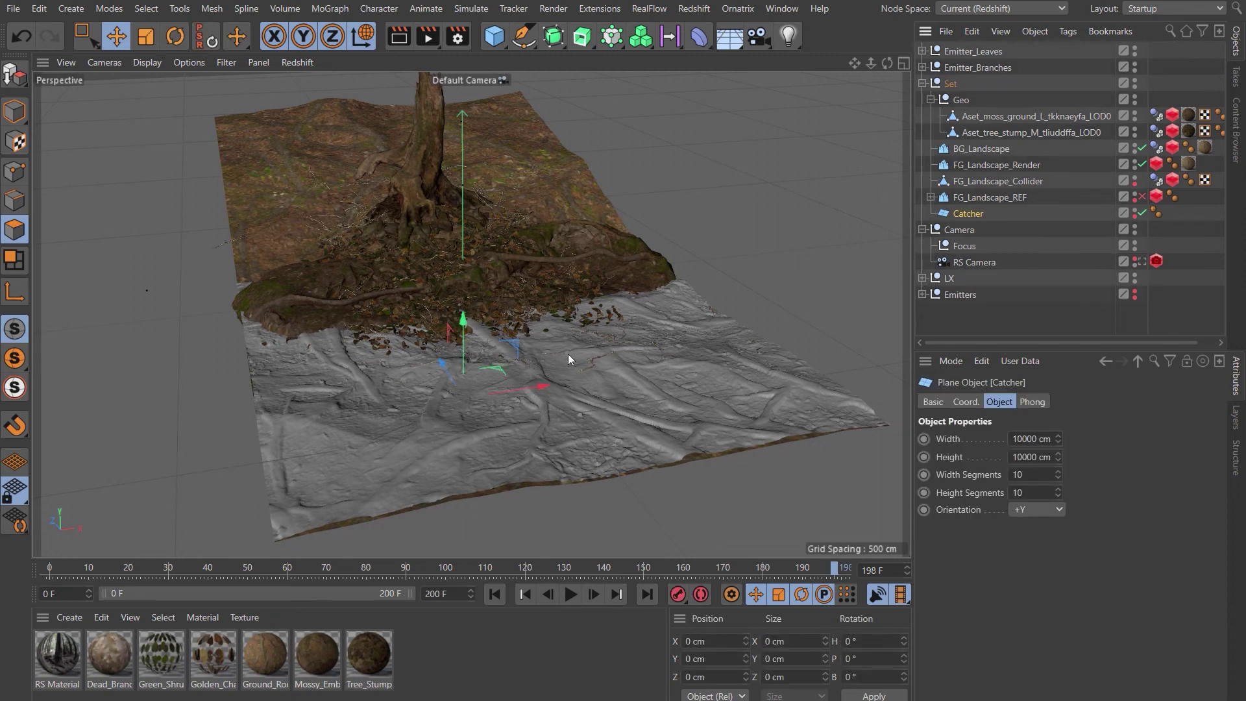
pyautogui.scroll(-6, 483, 357)
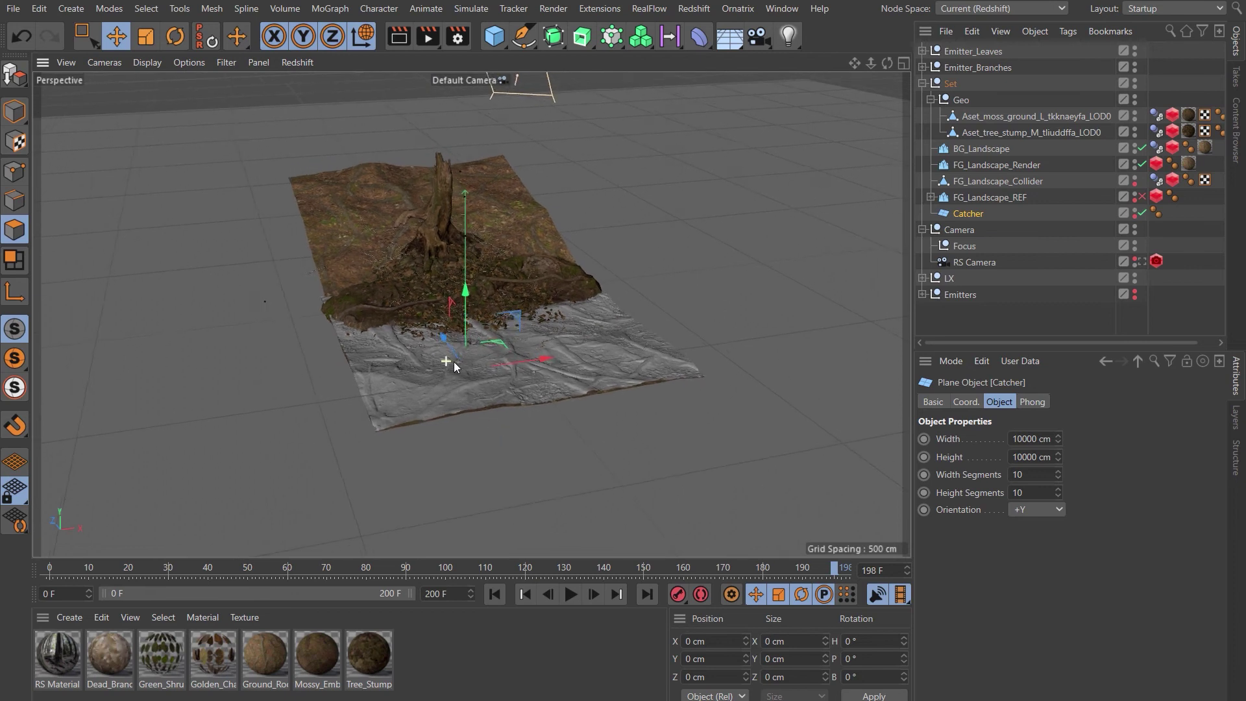
pyautogui.scroll(-3, 454, 360)
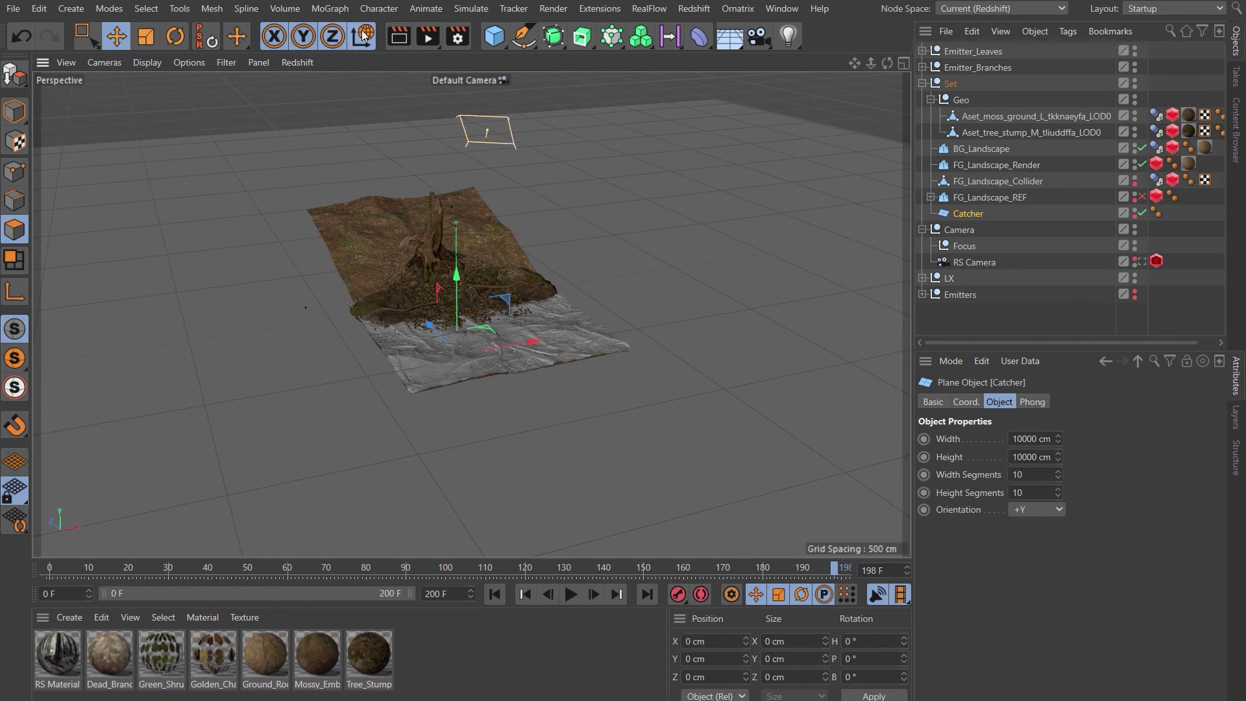
# Bring up the Simulate menu's Forces list (Attractor, Deflector, Gravity, Wind and others)
pyautogui.click(470, 8)
pyautogui.moveTo(498, 97)
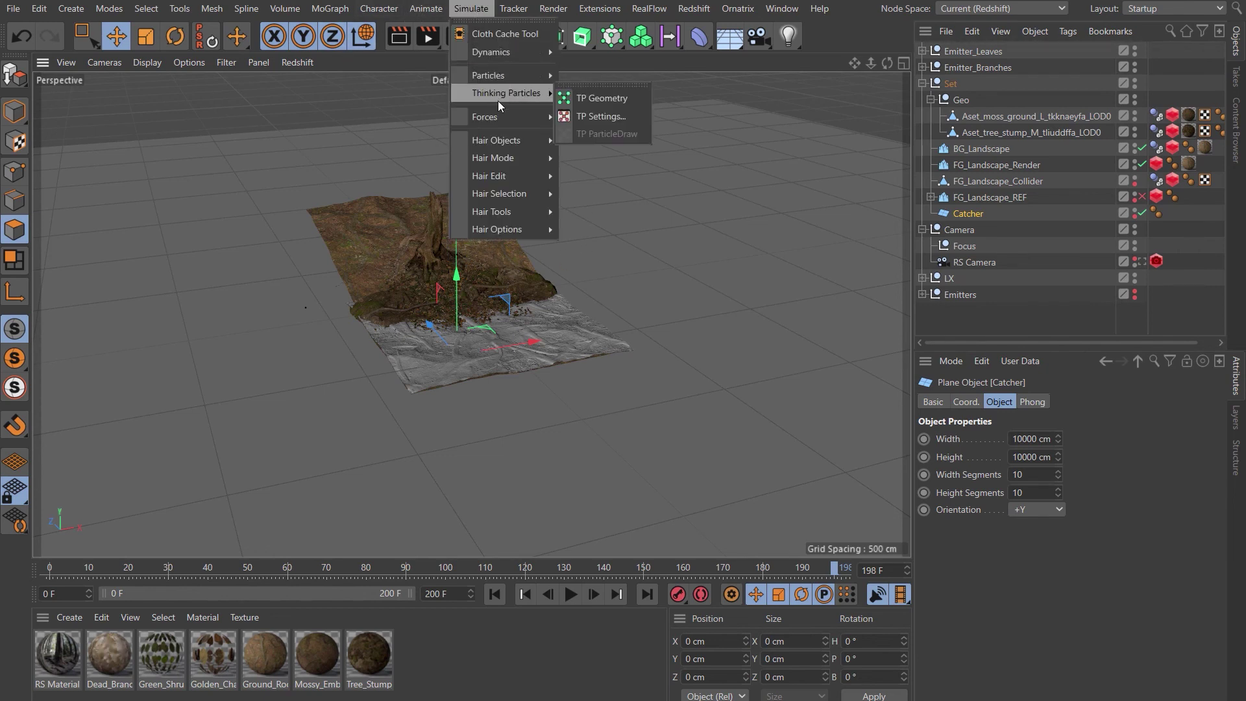
pyautogui.moveTo(534, 118)
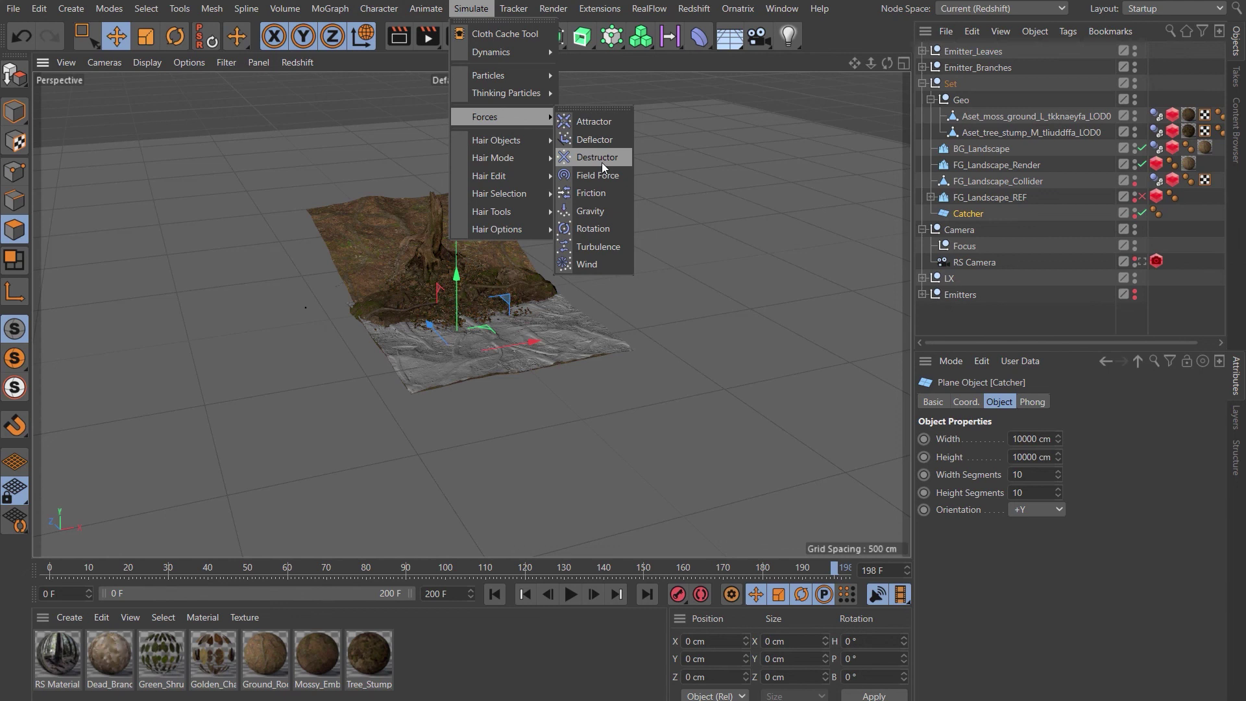